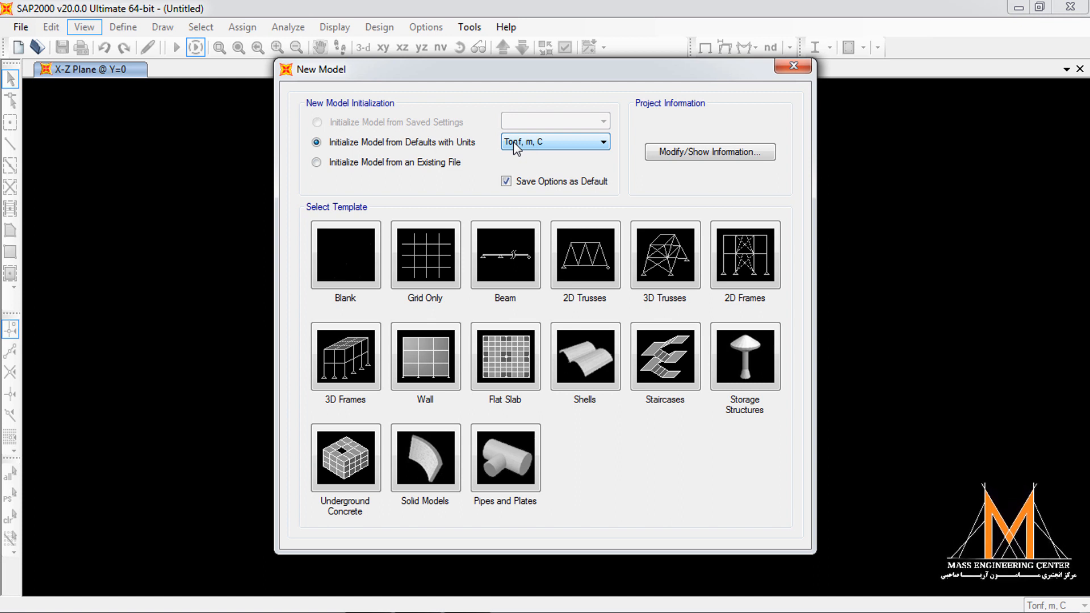
# Set the new model's units to Tonf, m, C and choose the Beam template
pyautogui.click(538, 142)
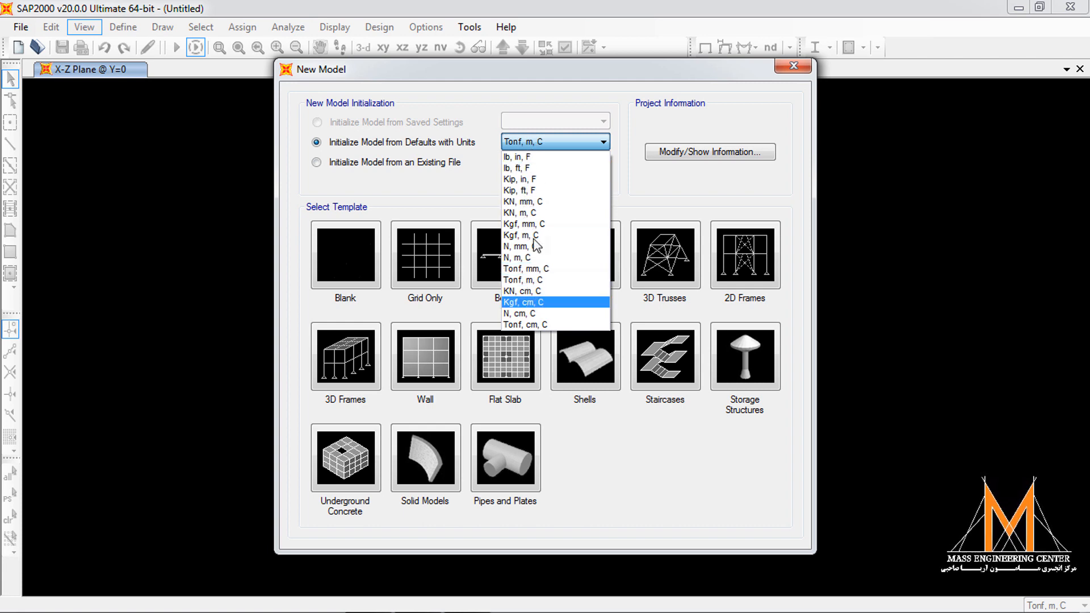
pyautogui.click(540, 281)
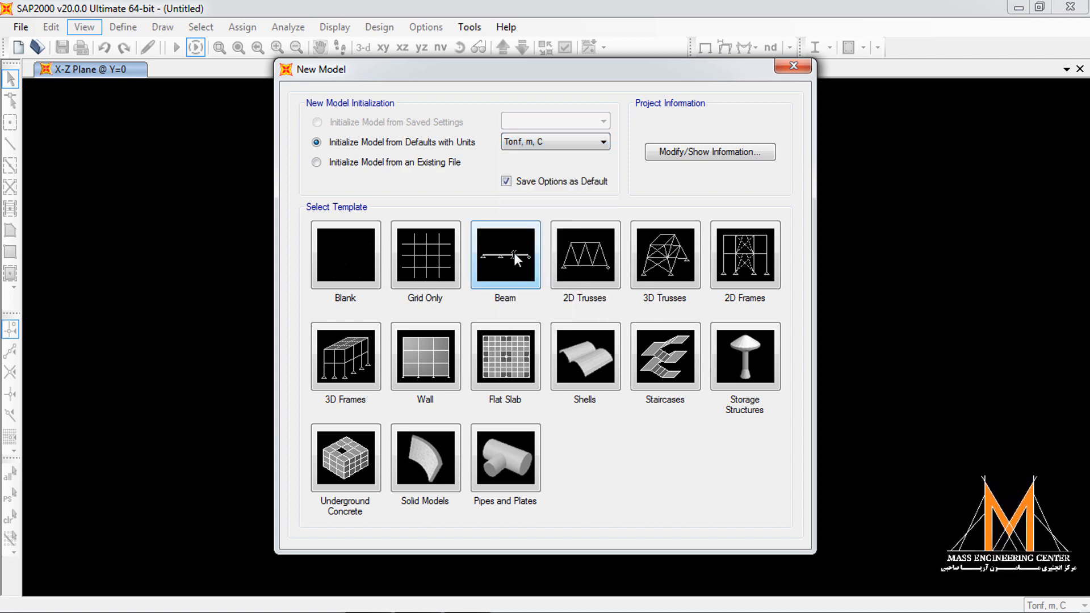
pyautogui.click(514, 254)
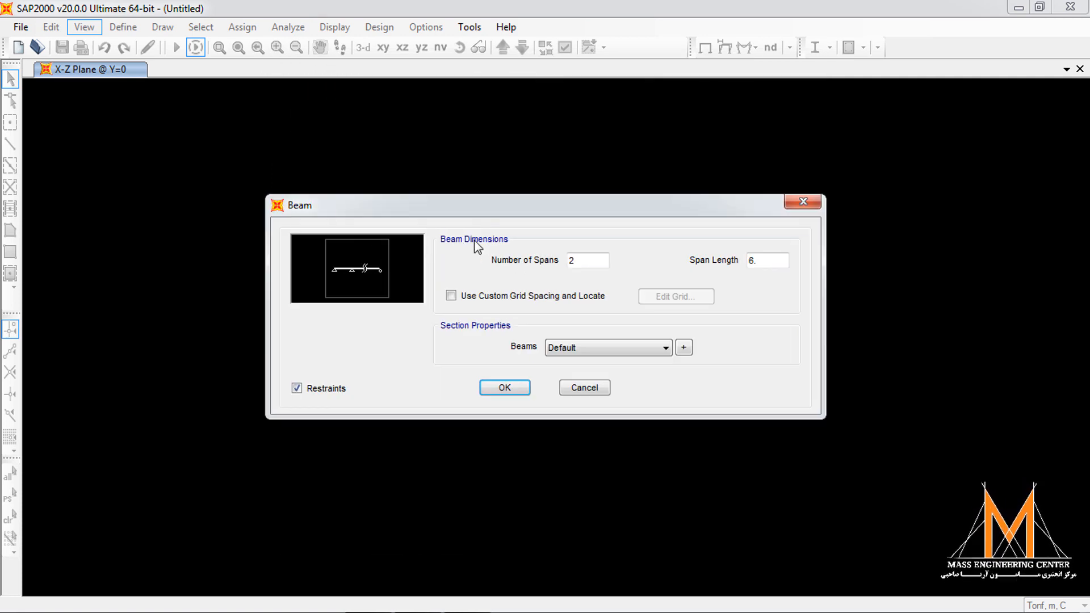
# Enable custom grid spacing for the two-span beam and display its grid data as spacing
pyautogui.moveTo(578, 259); pyautogui.dragTo(530, 253)
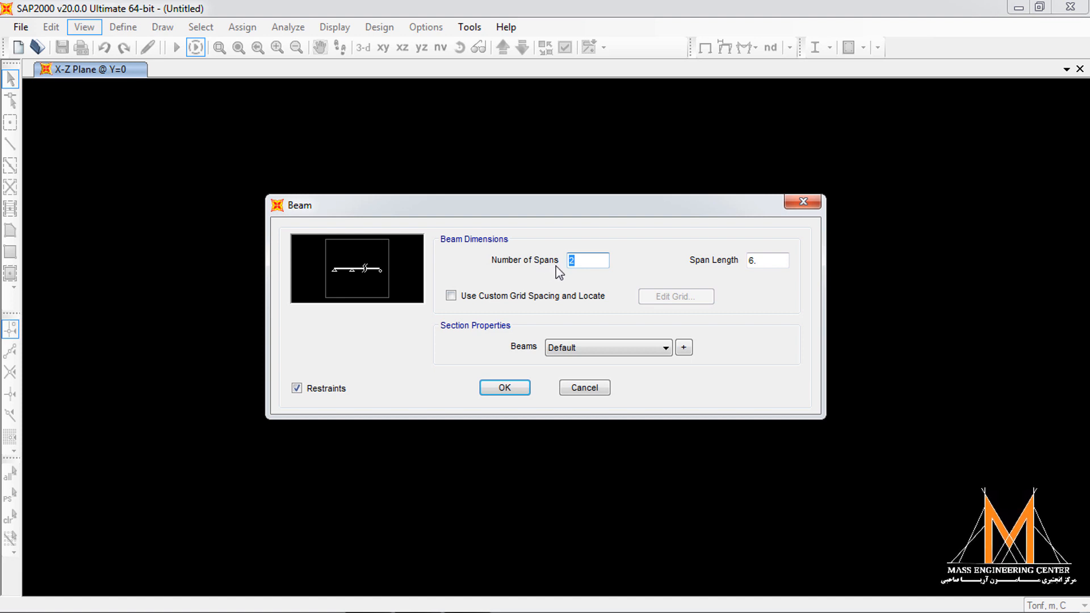
pyautogui.click(590, 263)
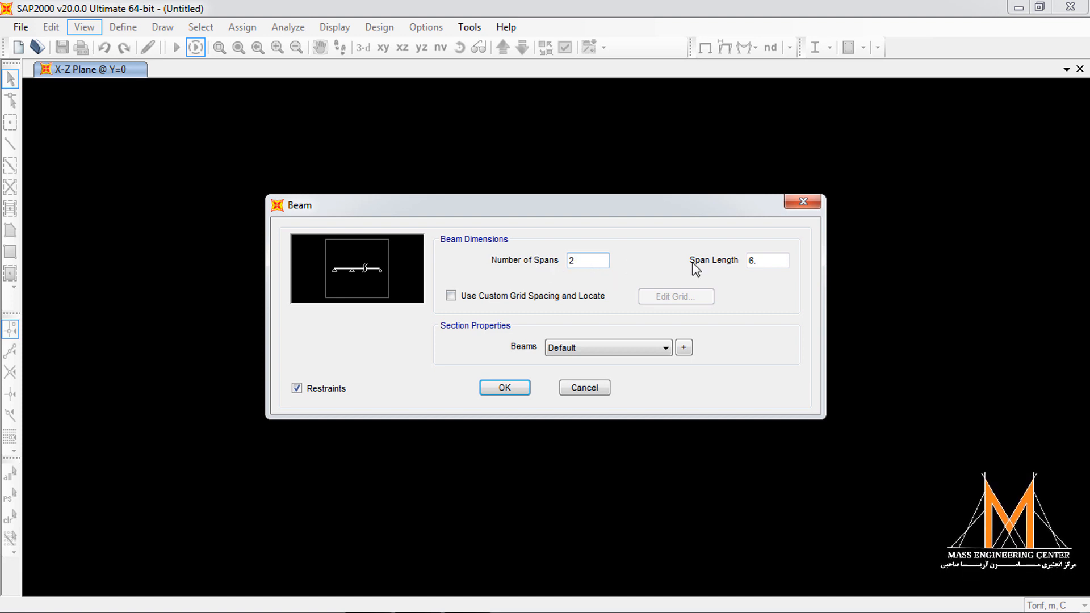
pyautogui.moveTo(765, 260); pyautogui.dragTo(748, 261)
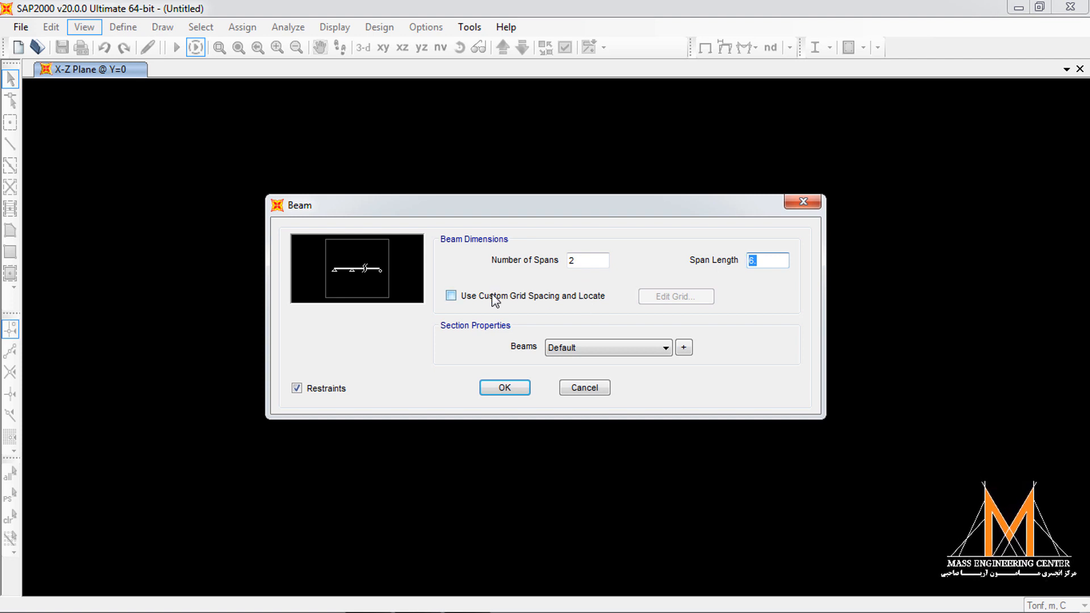
pyautogui.click(509, 300)
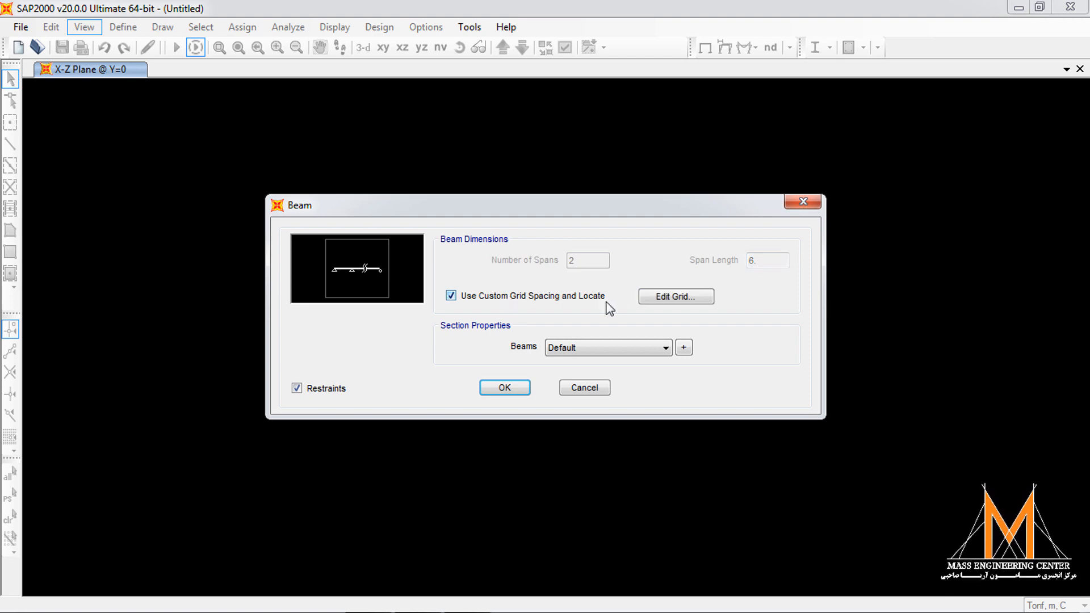
pyautogui.click(680, 301)
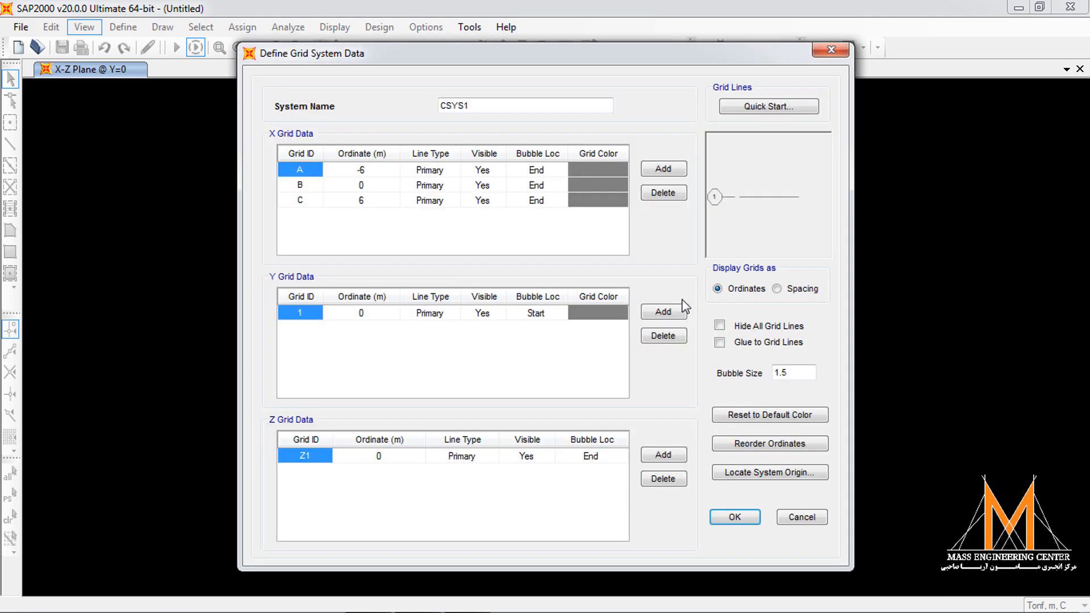
pyautogui.click(777, 289)
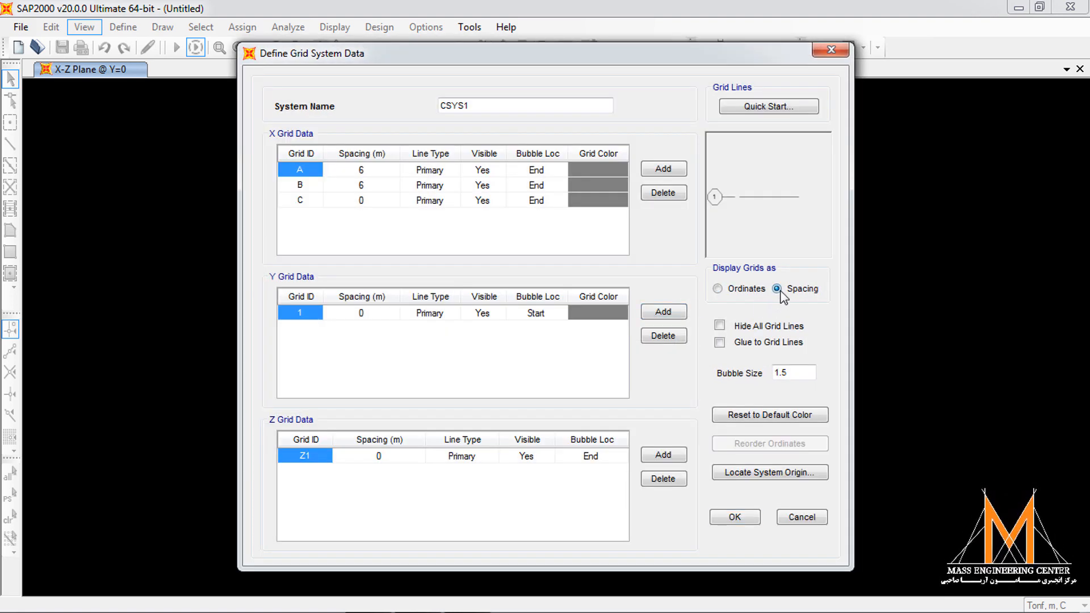
# Set the X spacing of grid line A to 4 m and create the beam model
pyautogui.click(371, 172)
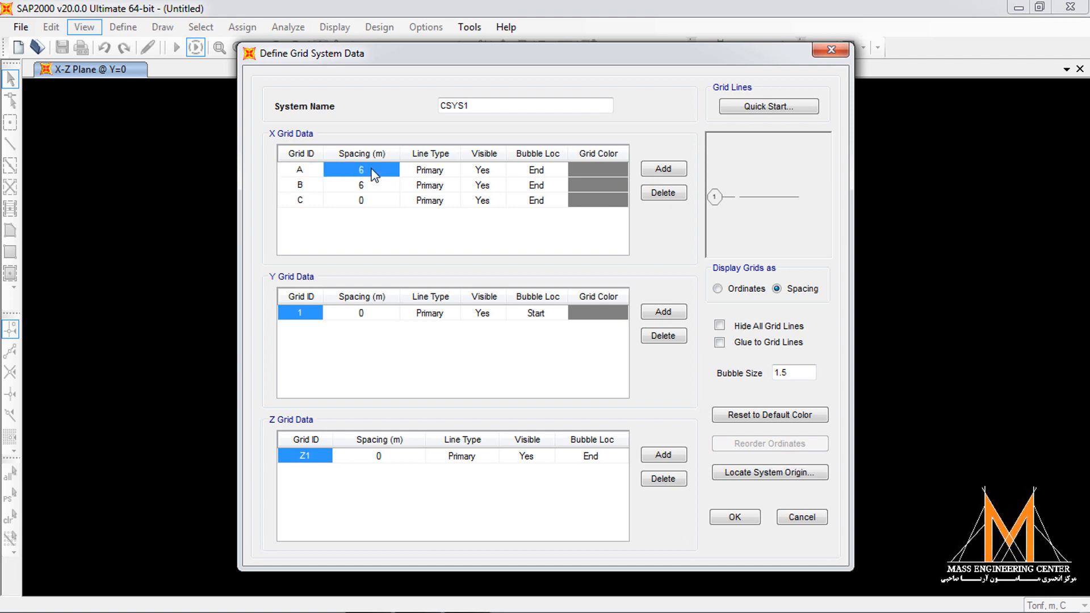
pyautogui.write('4')
pyautogui.click(369, 185)
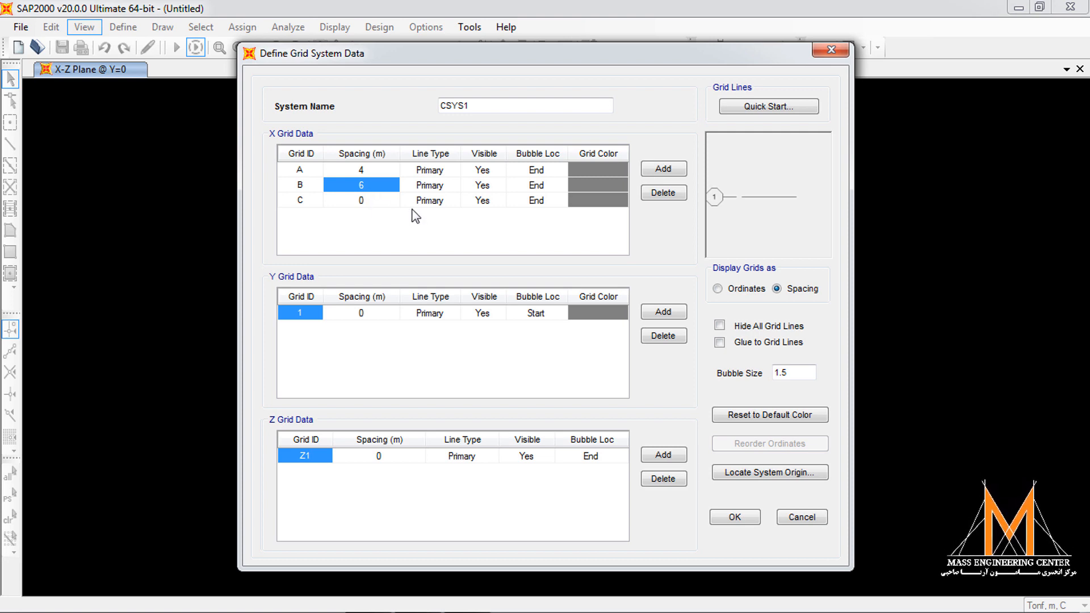
pyautogui.click(736, 517)
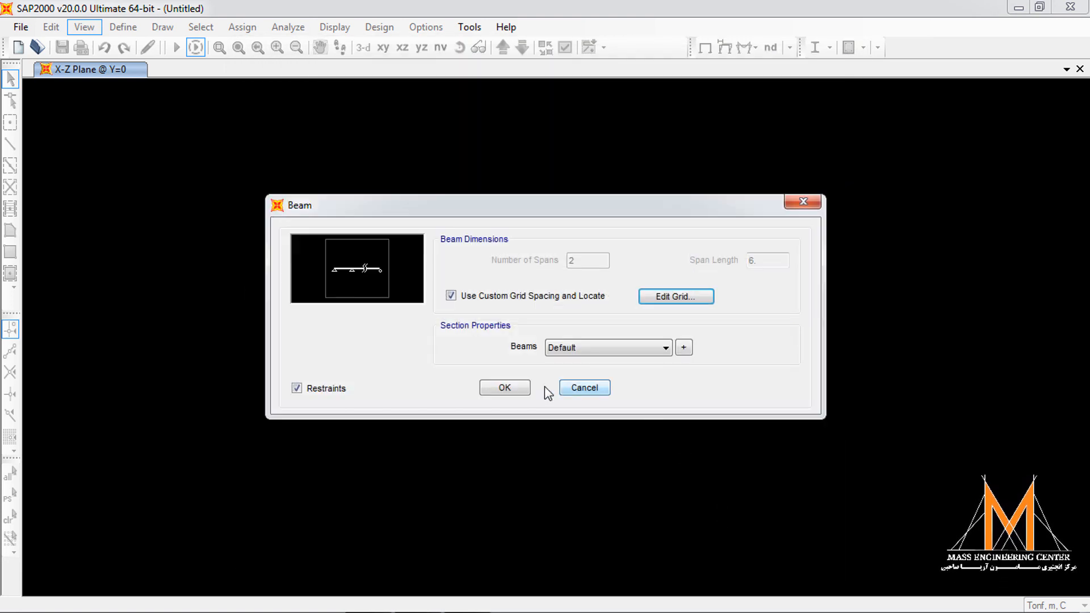
pyautogui.click(507, 388)
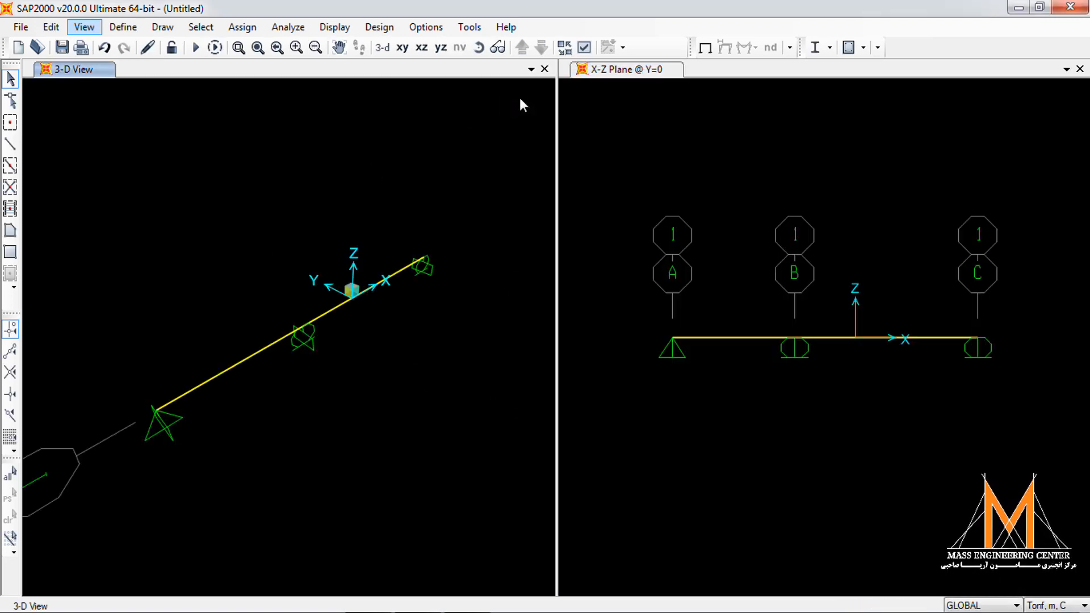
# Close the 3-D view and zoom the X-Z view to the whole beam
pyautogui.click(544, 69)
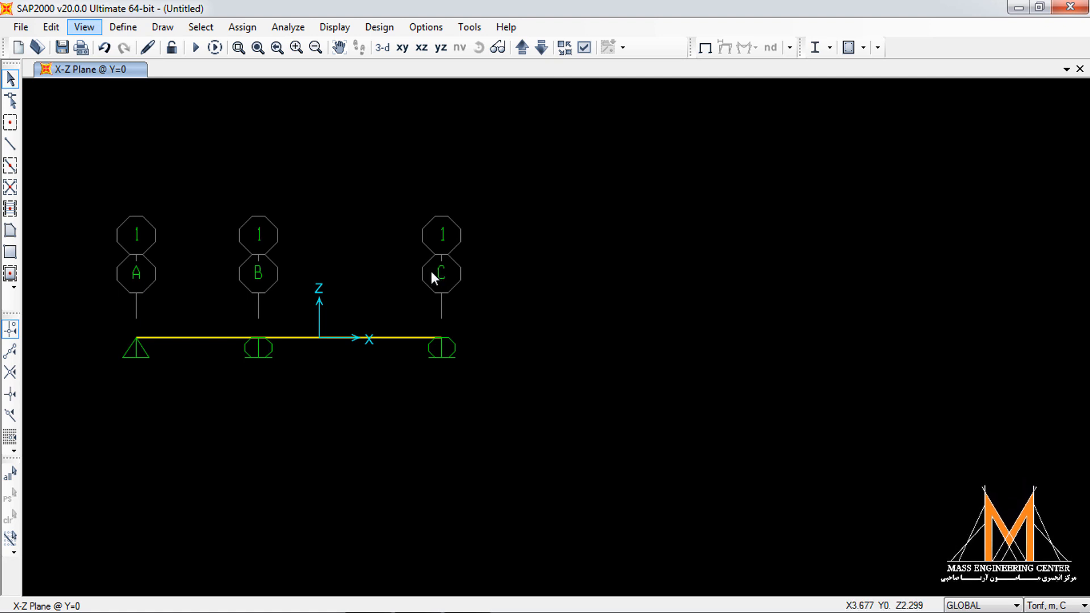
pyautogui.click(238, 50)
pyautogui.moveTo(93, 194); pyautogui.dragTo(507, 385)
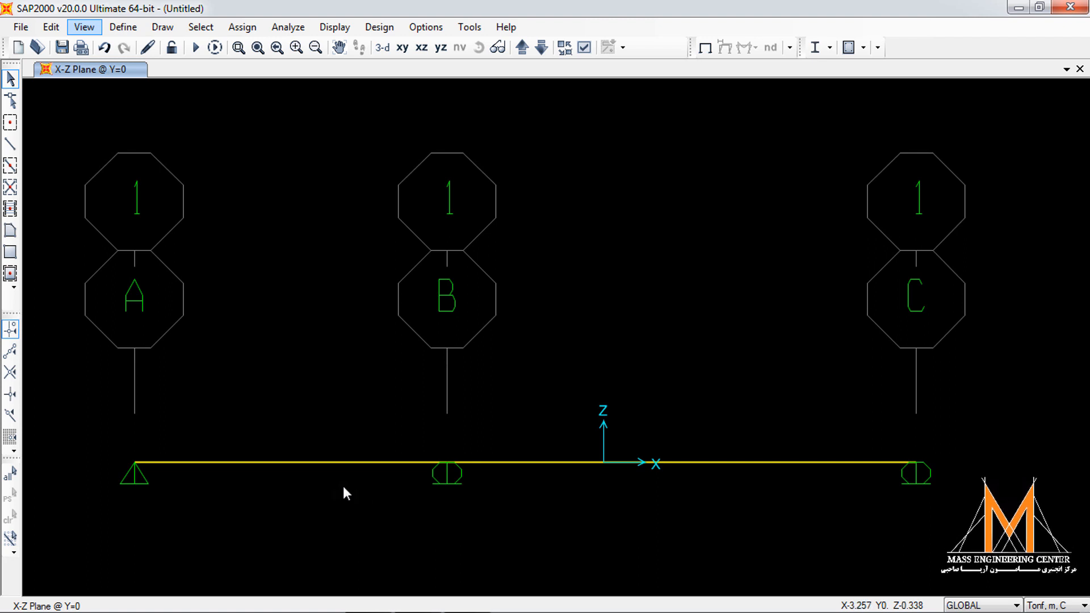
# Select the span between grids A and B and start a frame point load assignment with load type Moment
pyautogui.moveTo(353, 387); pyautogui.dragTo(232, 514)
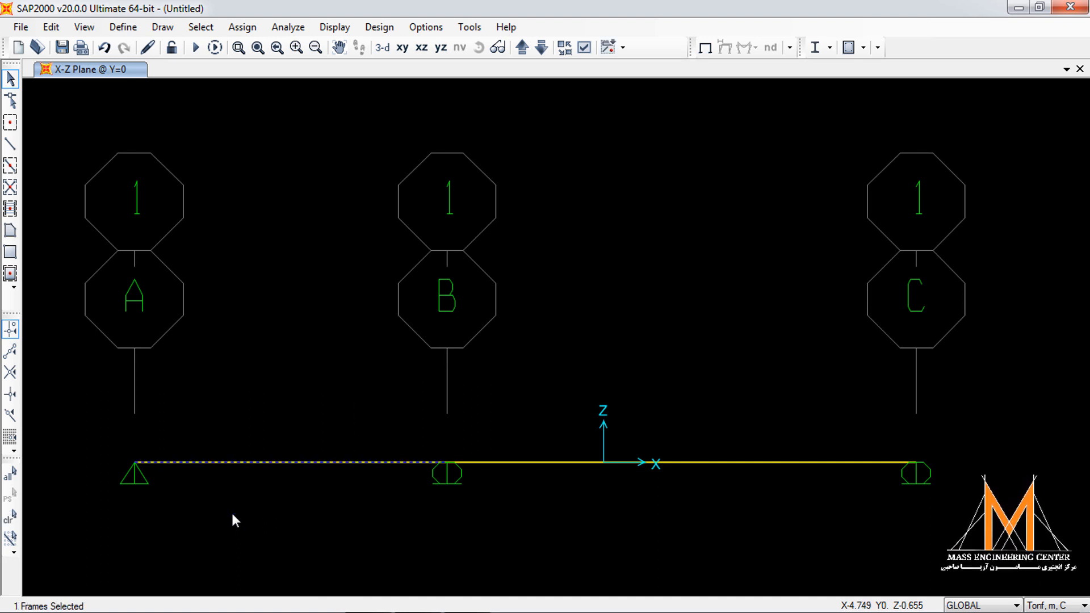
pyautogui.click(242, 29)
pyautogui.moveTo(308, 224)
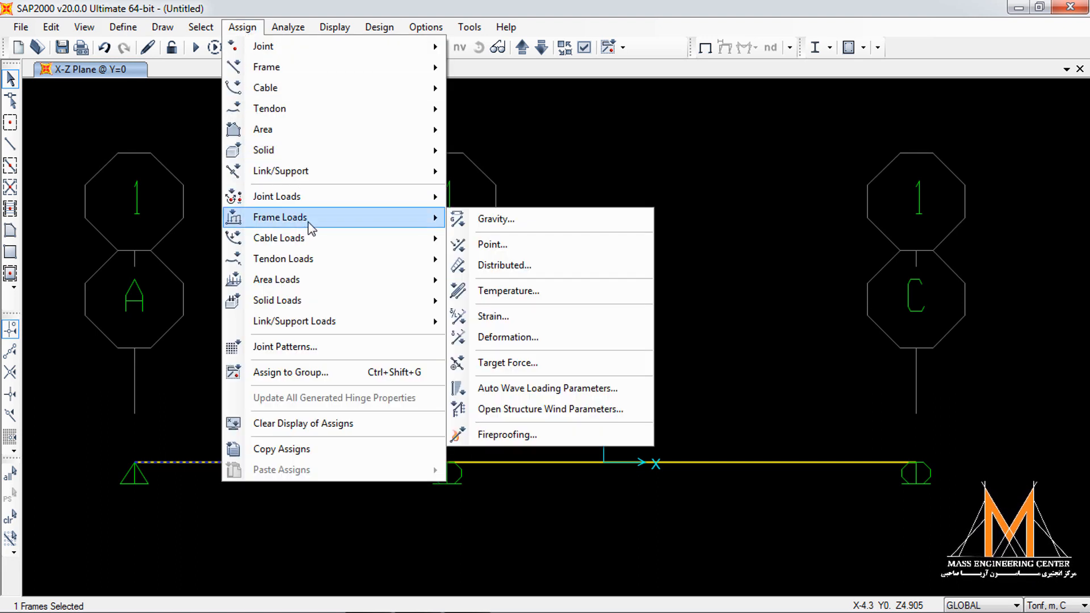
pyautogui.click(493, 244)
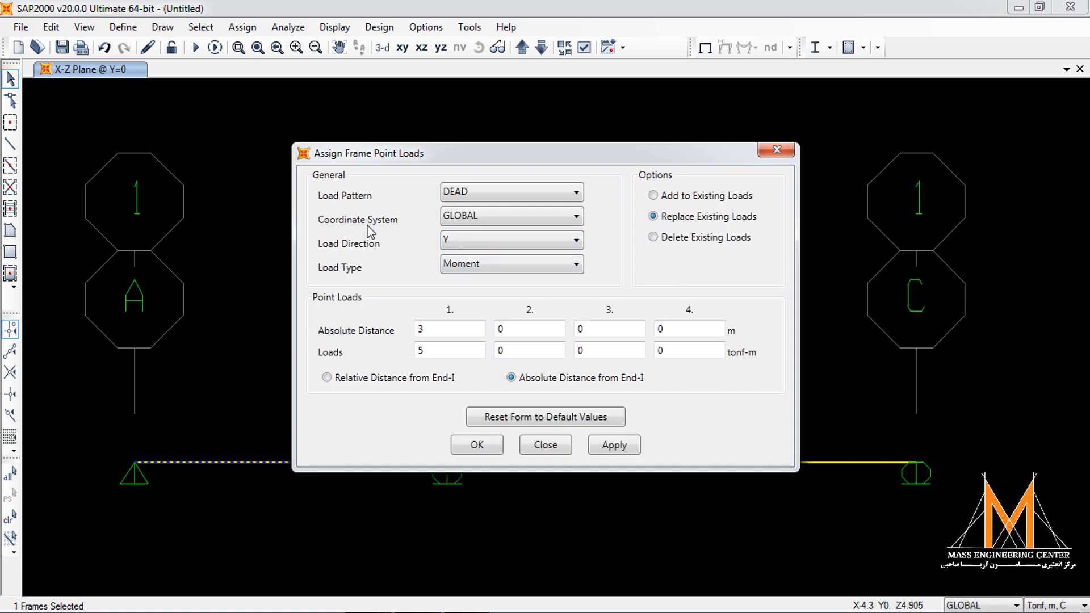
pyautogui.click(488, 266)
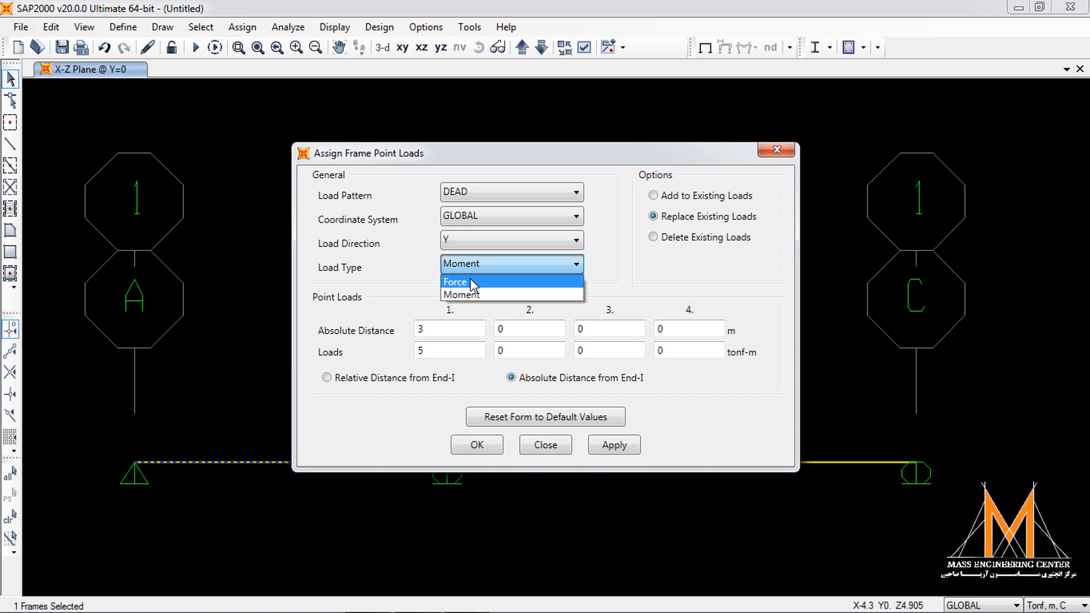
pyautogui.click(471, 282)
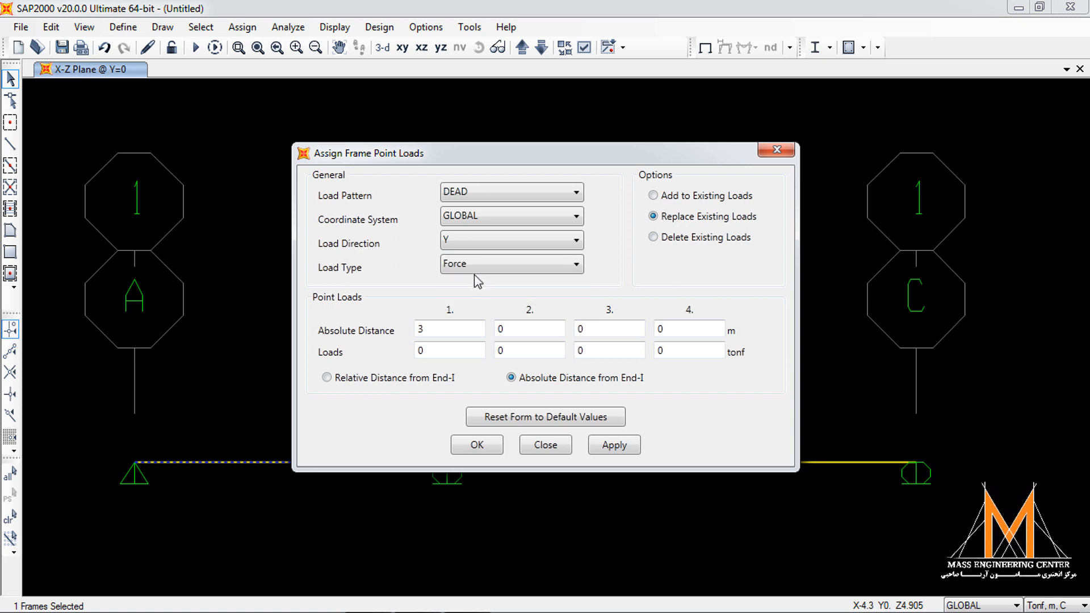
pyautogui.click(476, 268)
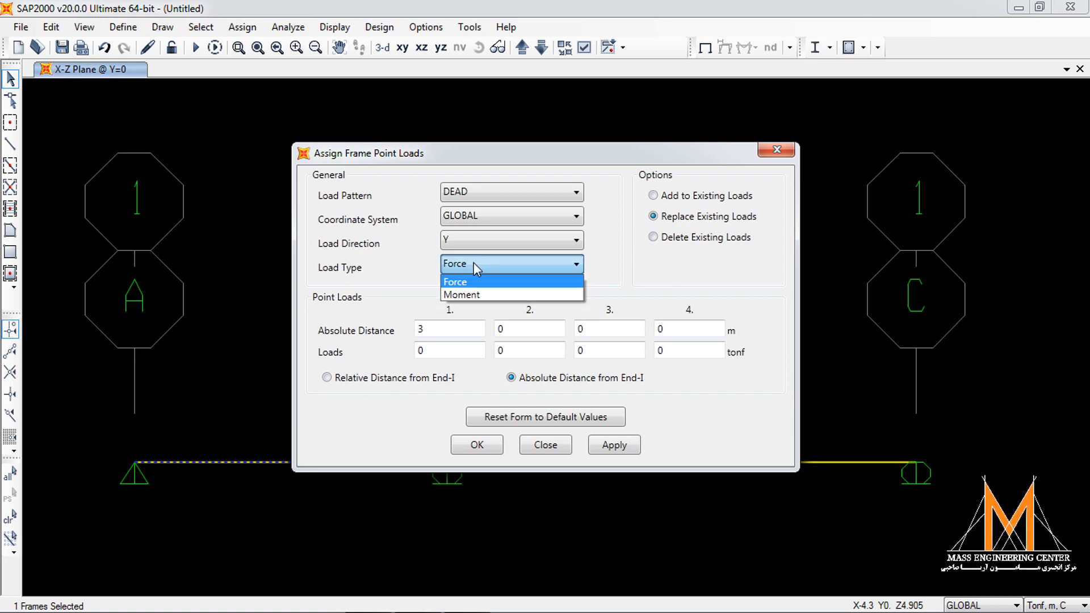
pyautogui.click(471, 294)
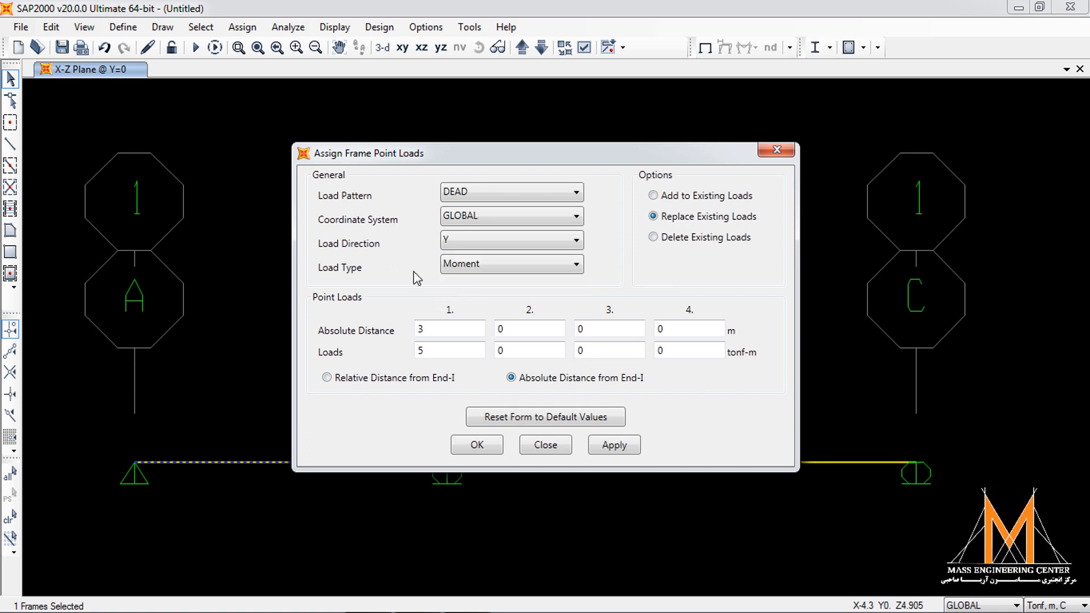
# Move the point load dialog clear of the beam and choose Y as the load direction
pyautogui.click(458, 245)
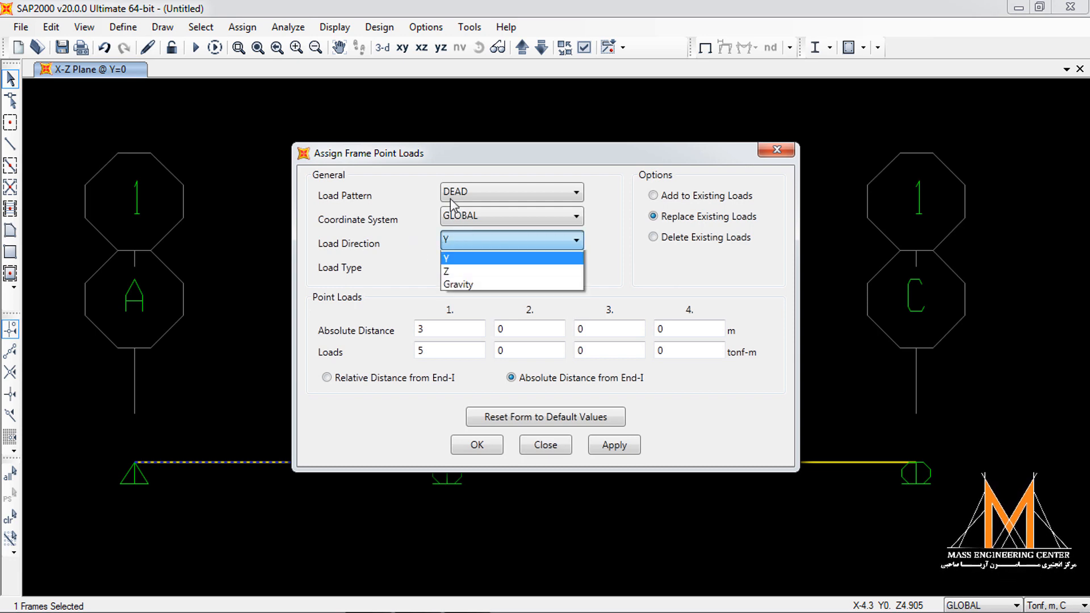
pyautogui.click(454, 153)
pyautogui.moveTo(624, 148); pyautogui.dragTo(291, 58)
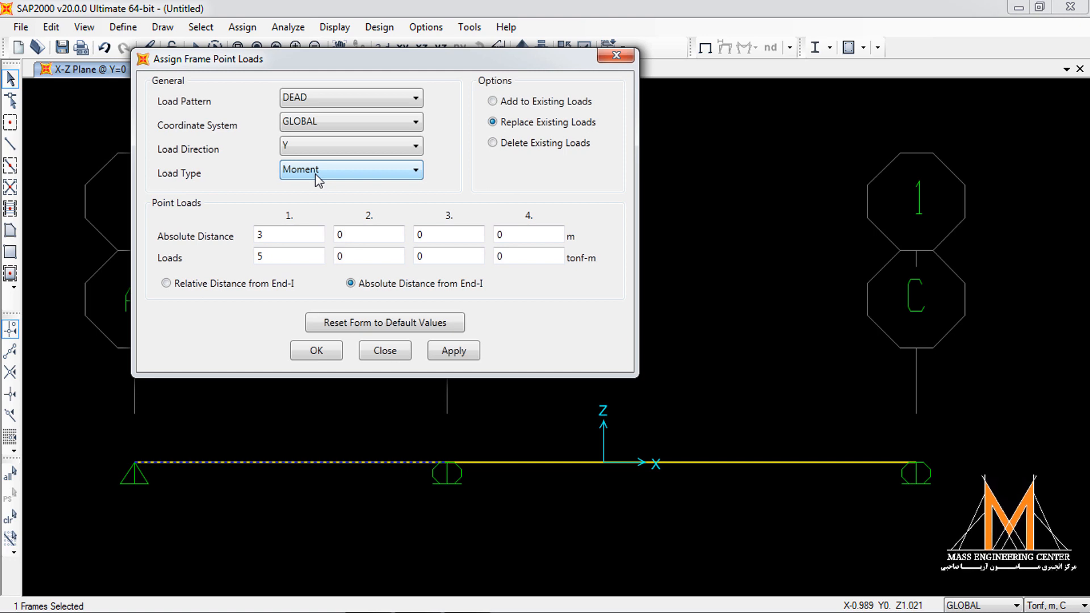
pyautogui.click(296, 151)
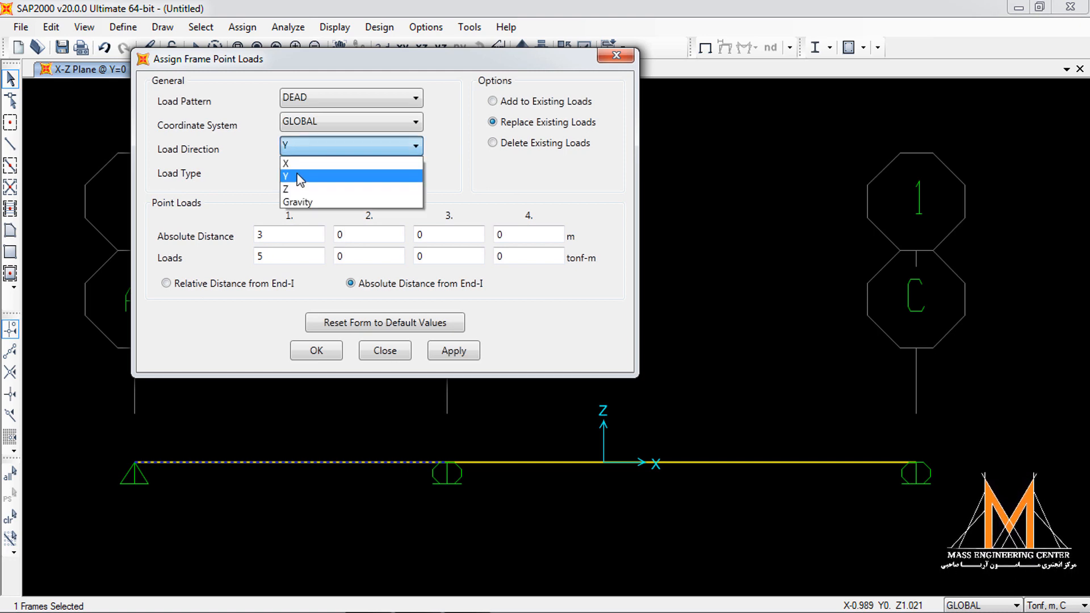
pyautogui.click(299, 176)
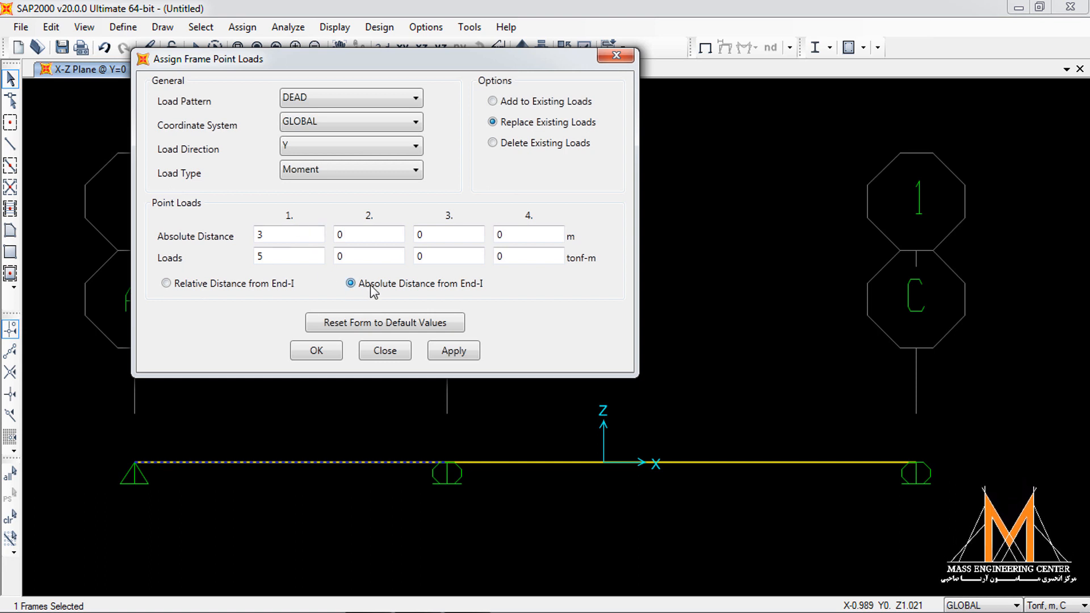
# Assign the span A-B moment with a load of 6 tonf-m at an absolute distance of 2 m
pyautogui.click(297, 240)
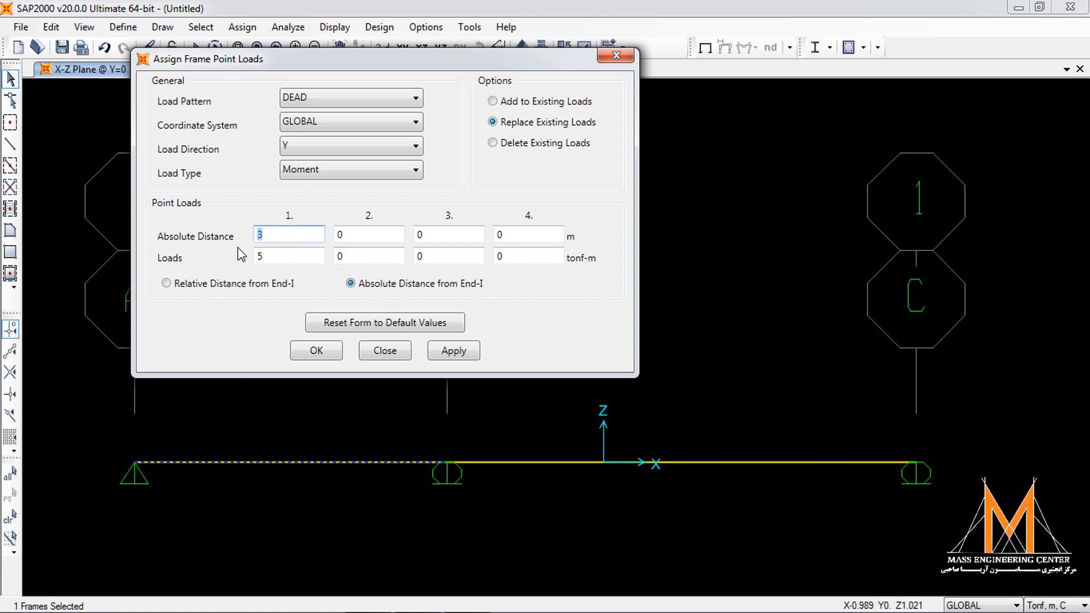
pyautogui.write('2')
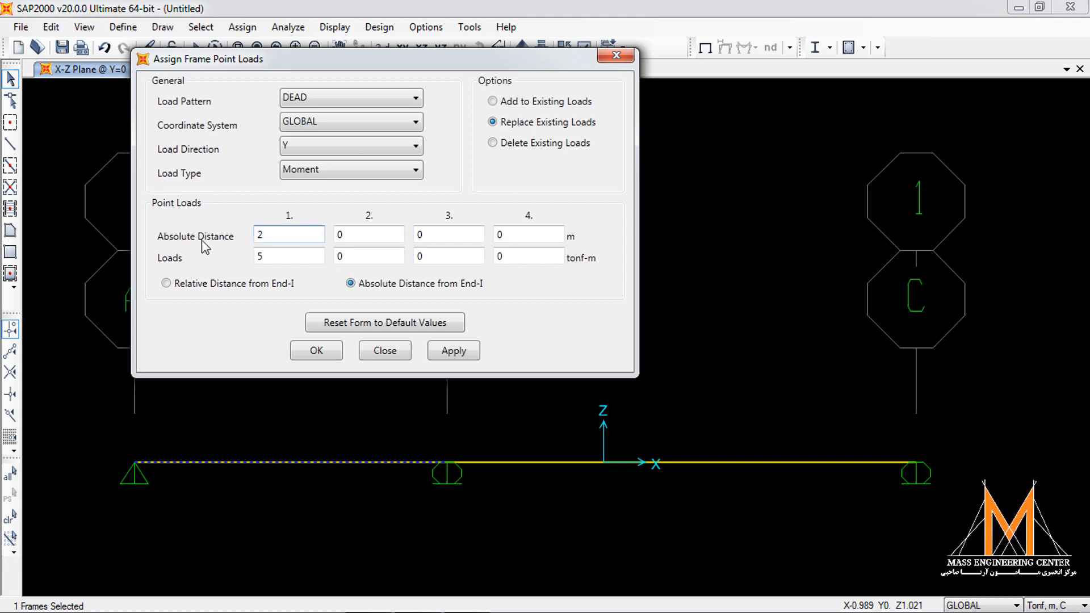
pyautogui.click(263, 255)
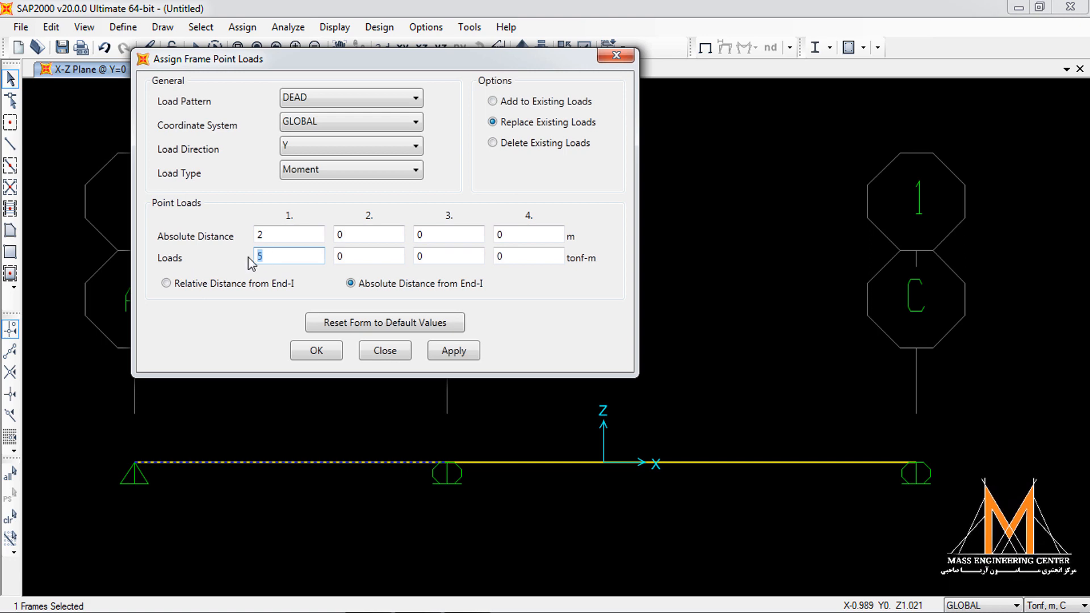
pyautogui.write('6')
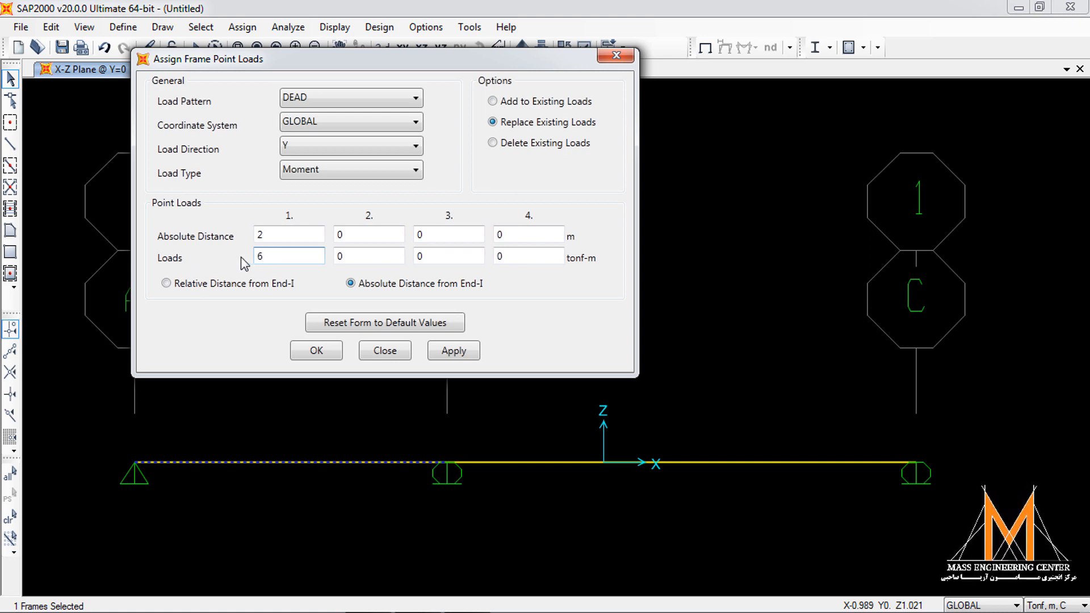
pyautogui.click(369, 234)
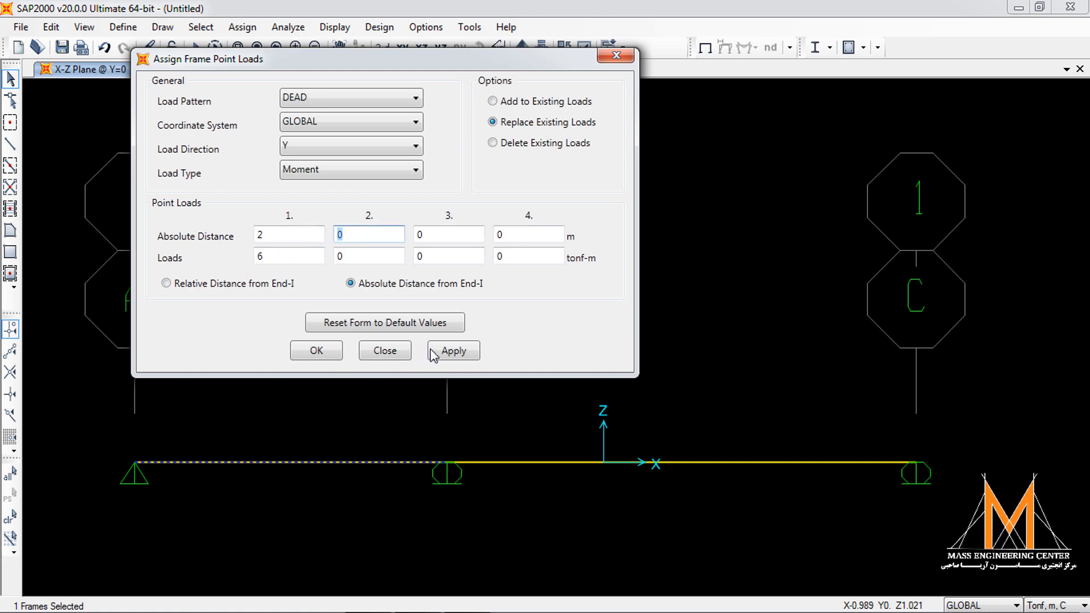
pyautogui.click(448, 352)
pyautogui.click(318, 352)
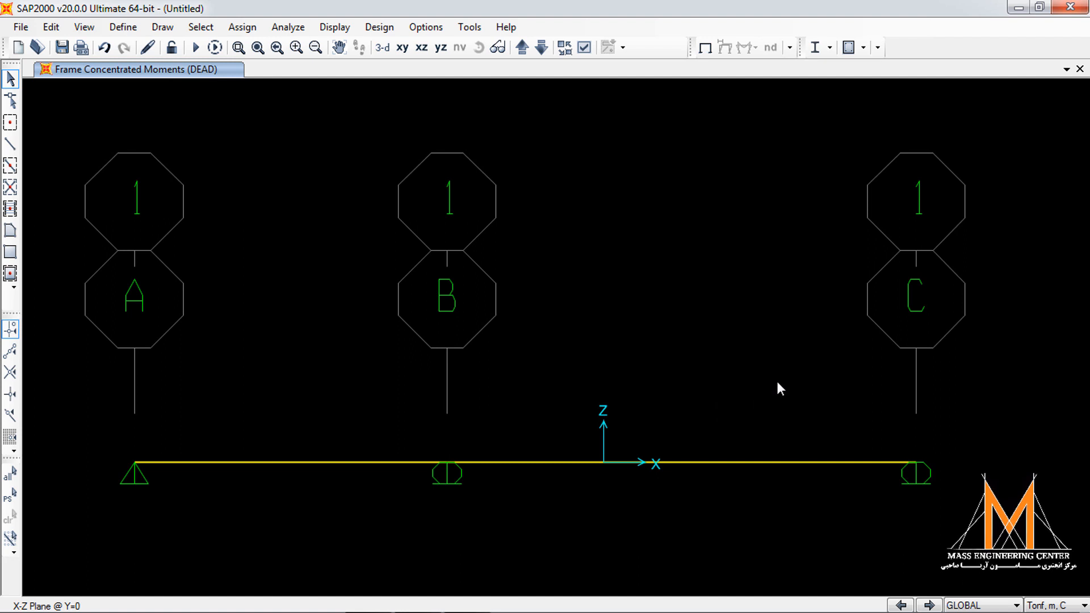
# Assign a point moment of -6 tonf-m about global Y to the span between grids B and C at an absolute distance of 3 m
pyautogui.moveTo(778, 380); pyautogui.dragTo(582, 503)
pyautogui.click(250, 27)
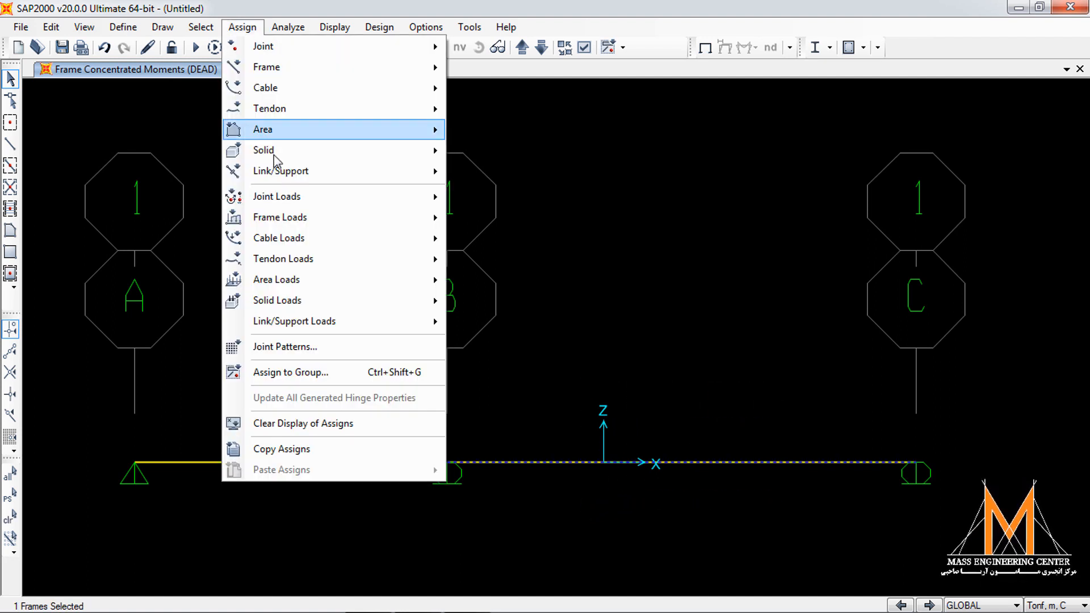
pyautogui.moveTo(303, 215)
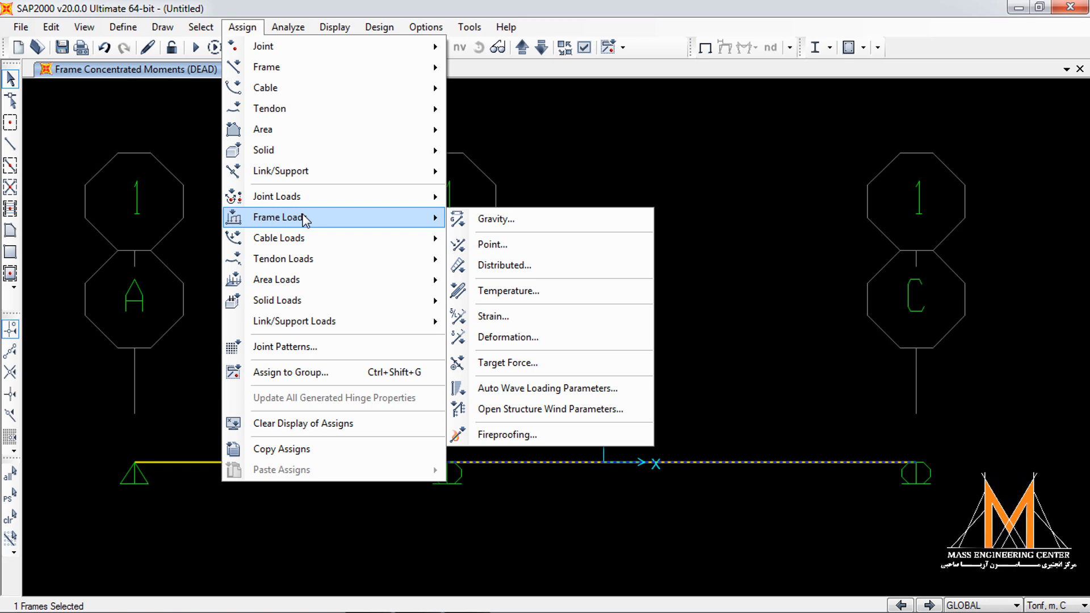
pyautogui.click(493, 244)
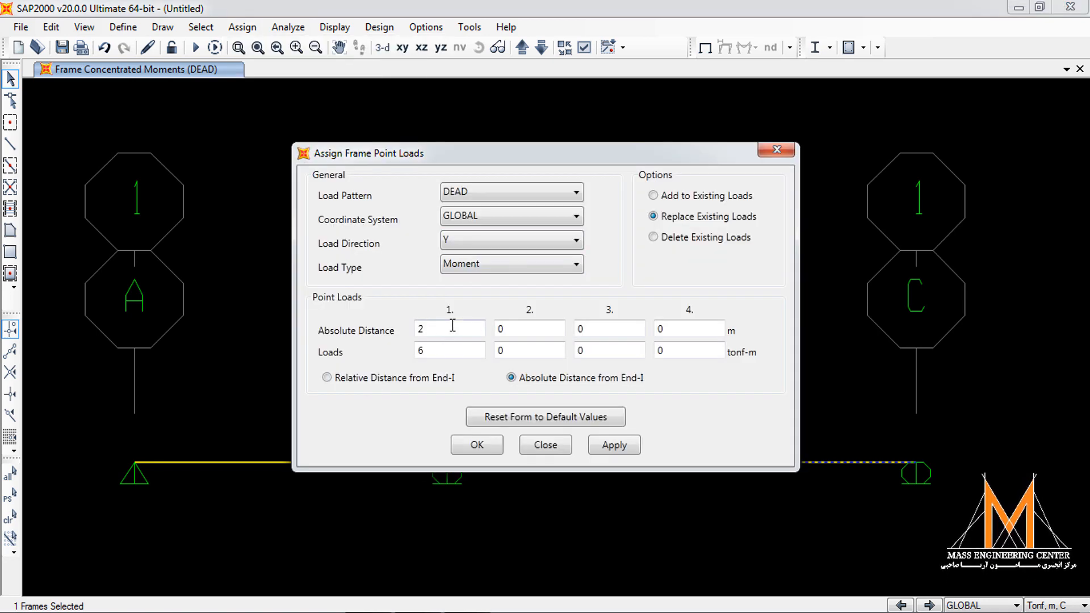
pyautogui.moveTo(453, 325); pyautogui.dragTo(397, 334)
pyautogui.write('3')
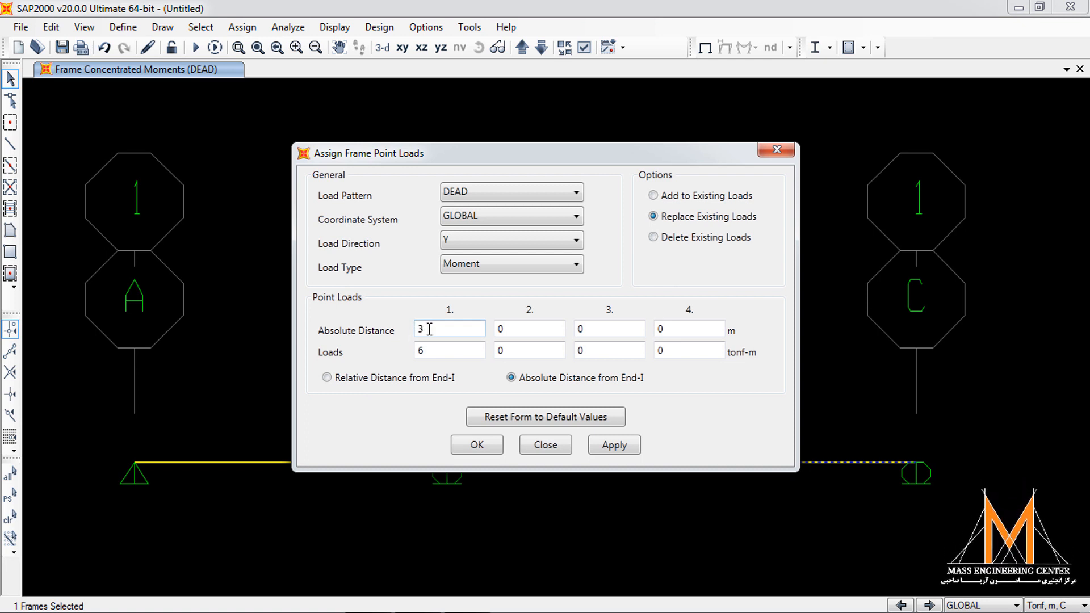
pyautogui.click(448, 349)
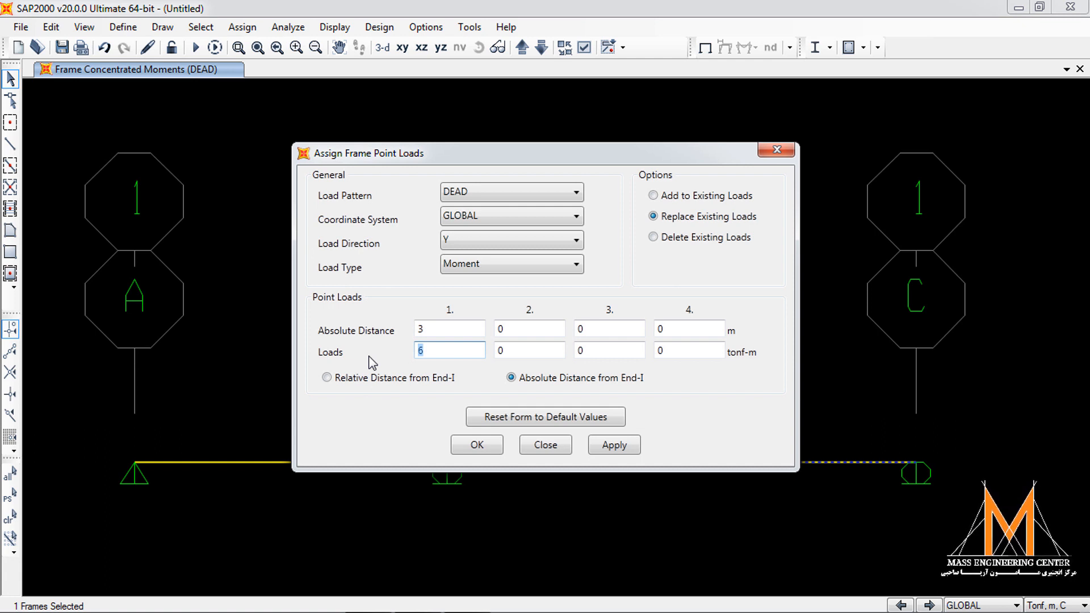
pyautogui.write('-6')
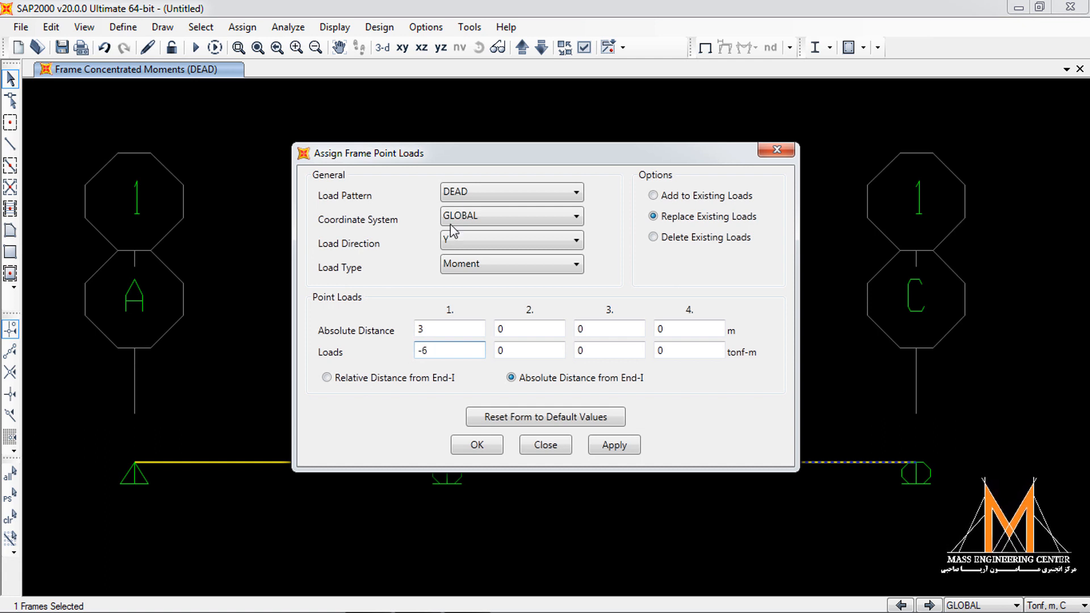
pyautogui.click(622, 448)
pyautogui.click(470, 444)
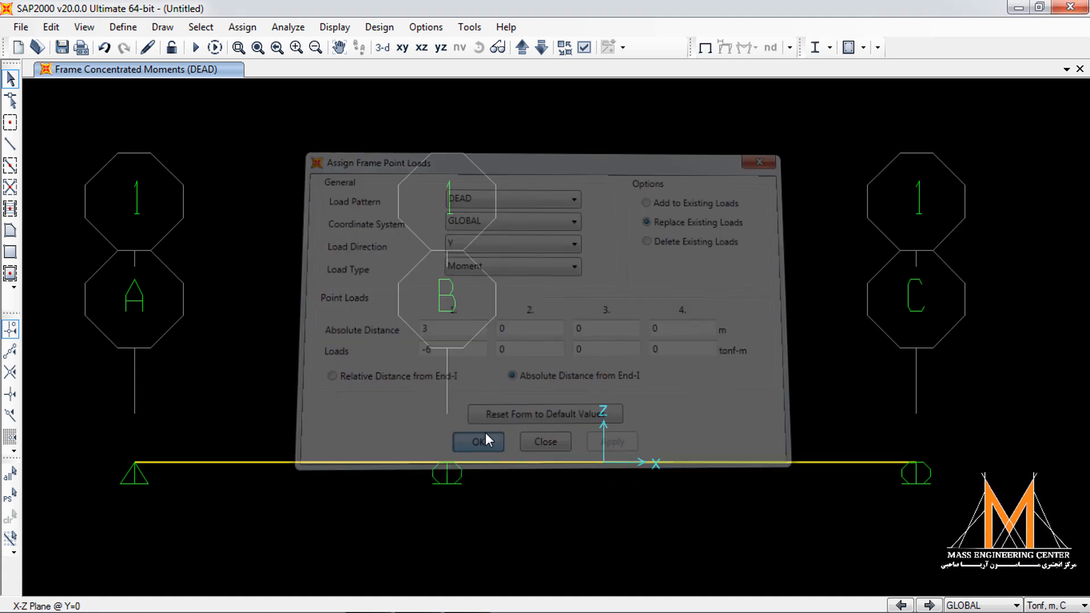
# Select both beam spans and check their assigned moments in the 3-D view before returning to the X-Z view
pyautogui.moveTo(332, 400); pyautogui.dragTo(250, 509)
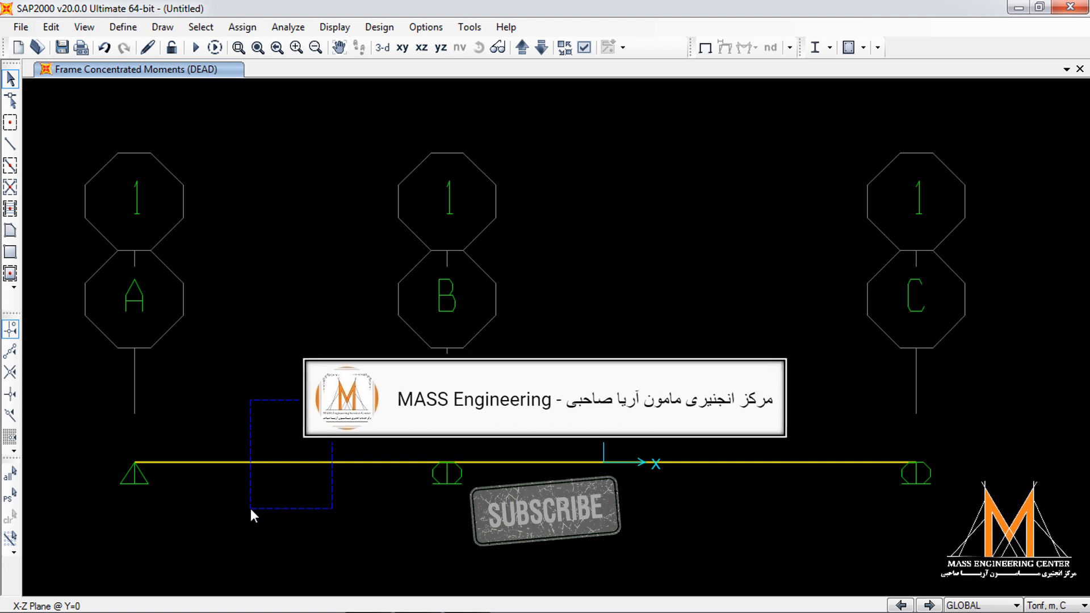
pyautogui.moveTo(250, 508); pyautogui.dragTo(250, 509)
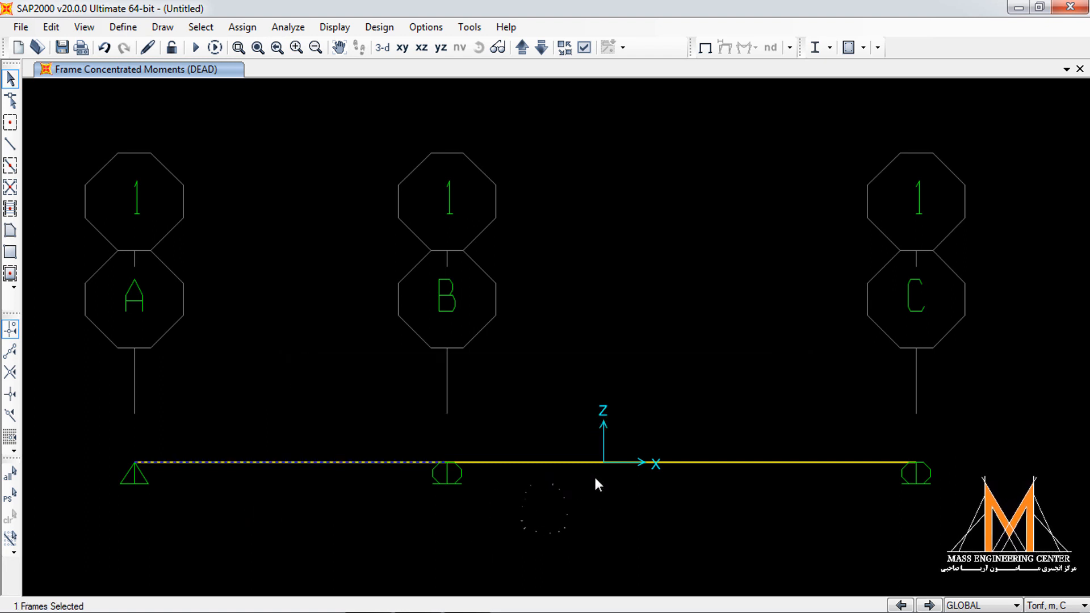
pyautogui.moveTo(754, 392); pyautogui.dragTo(602, 520)
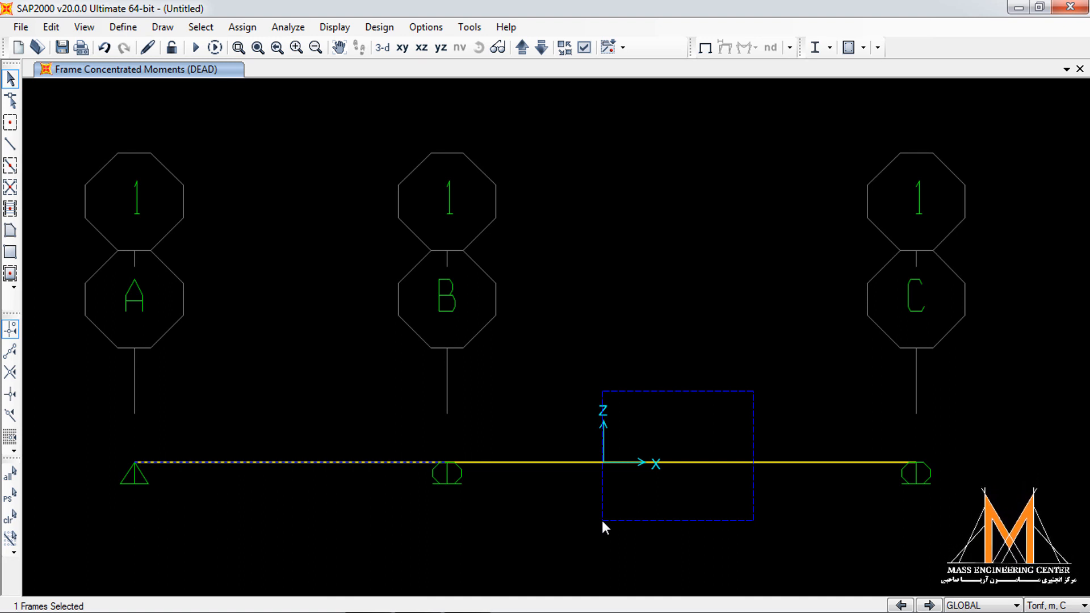
pyautogui.moveTo(602, 521); pyautogui.dragTo(603, 520)
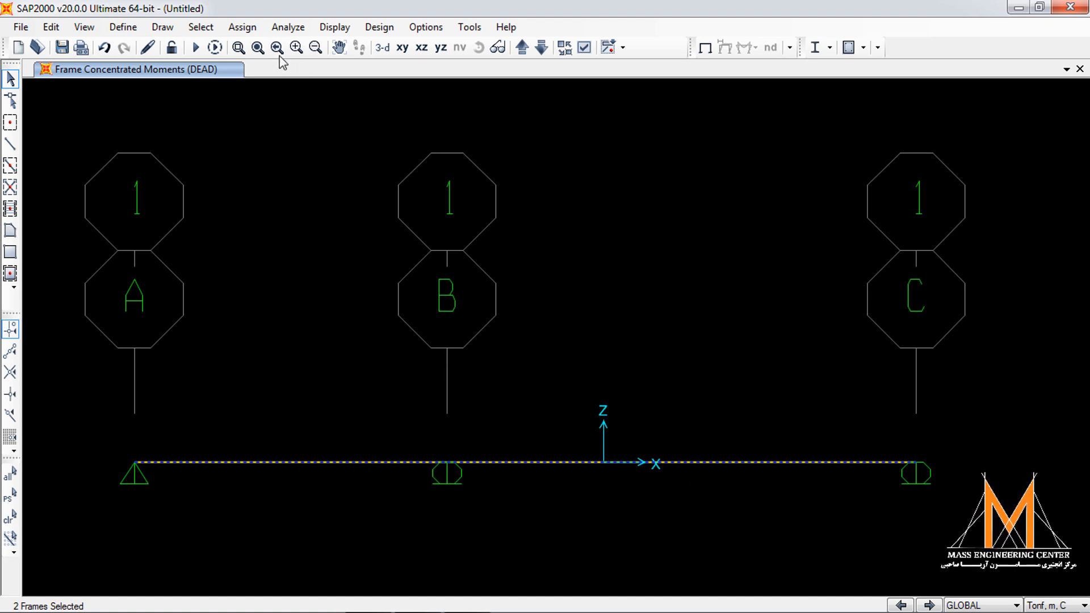
pyautogui.click(377, 46)
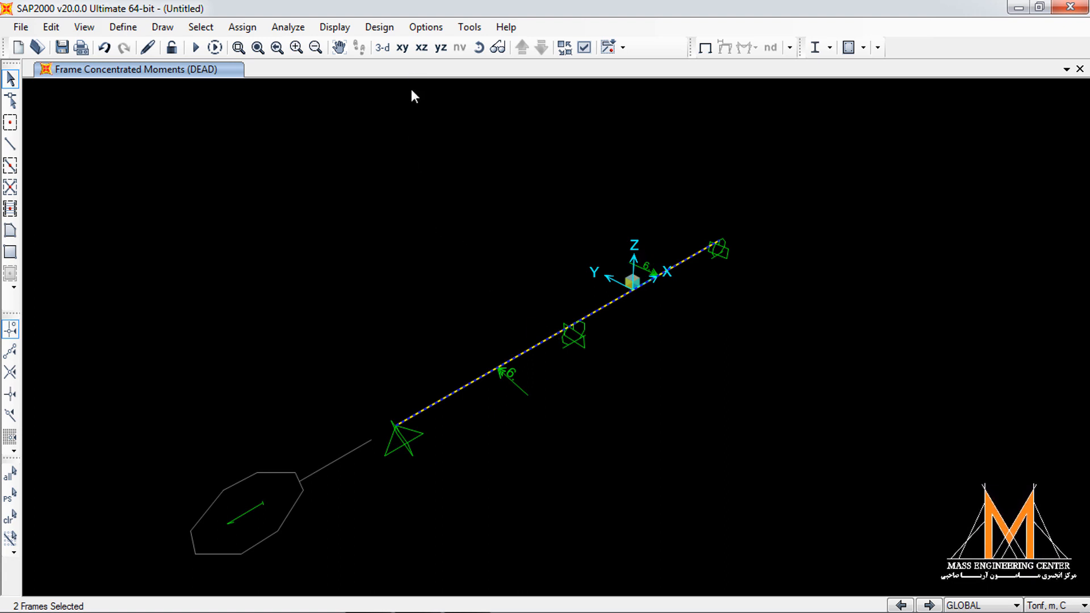
pyautogui.click(420, 48)
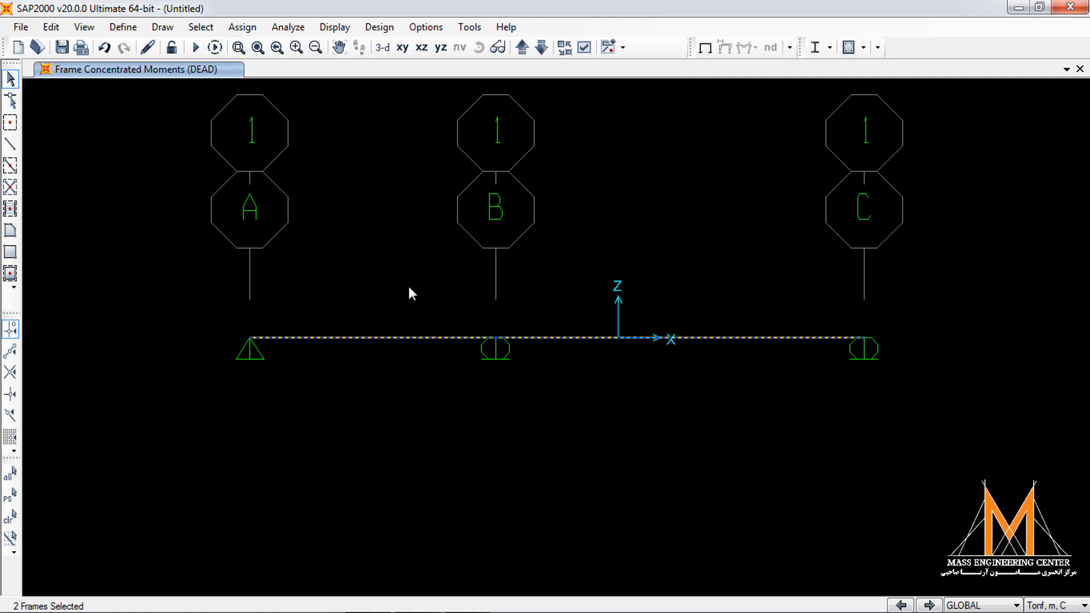
# Modify the DEAD load pattern to use a self-weight multiplier of 0
pyautogui.click(122, 27)
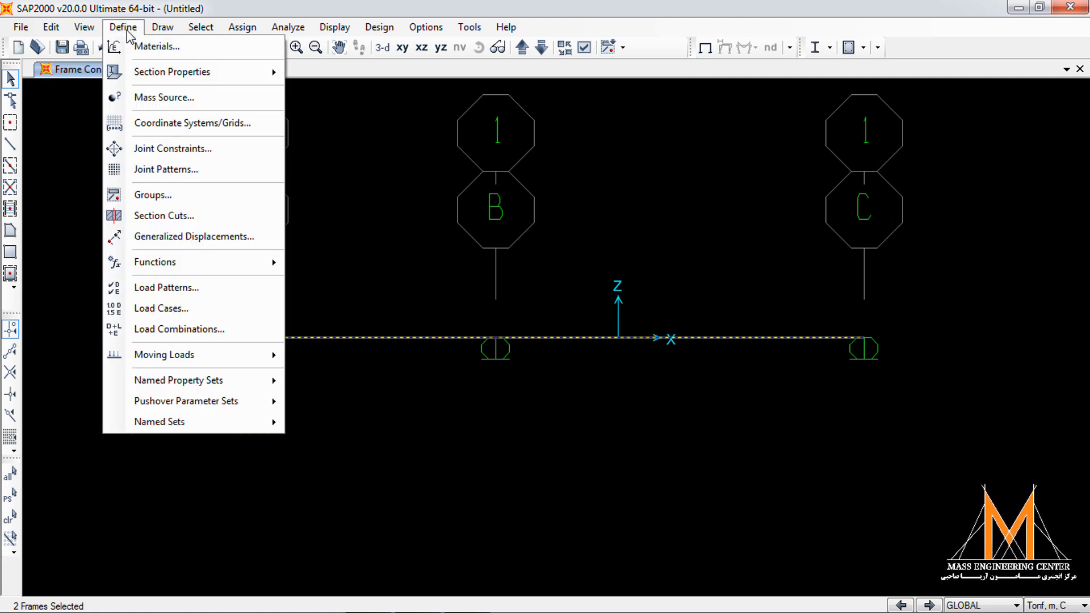
pyautogui.click(176, 288)
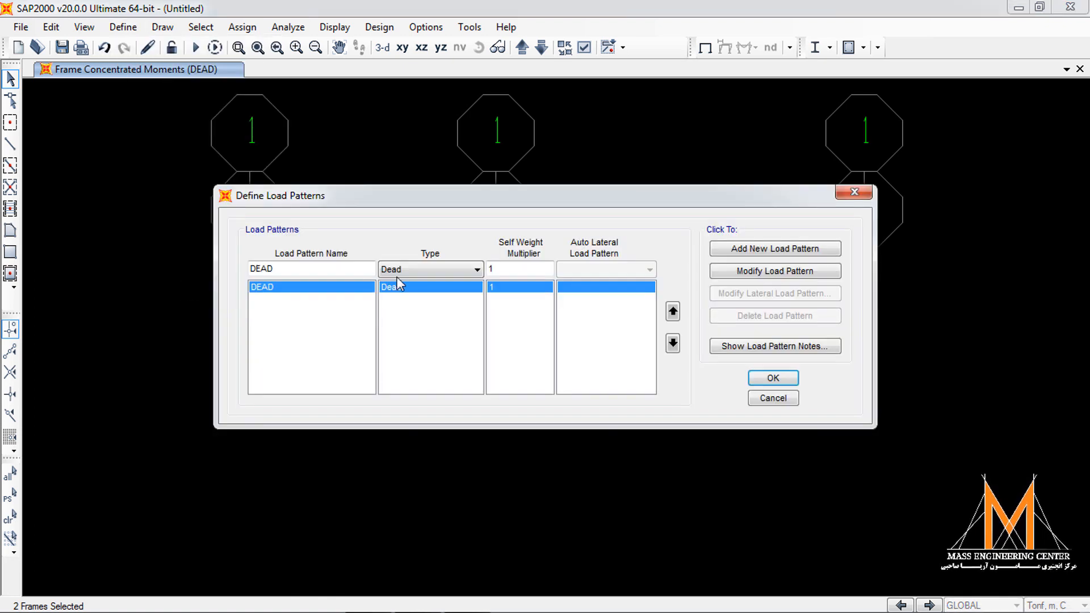
pyautogui.doubleClick(521, 271)
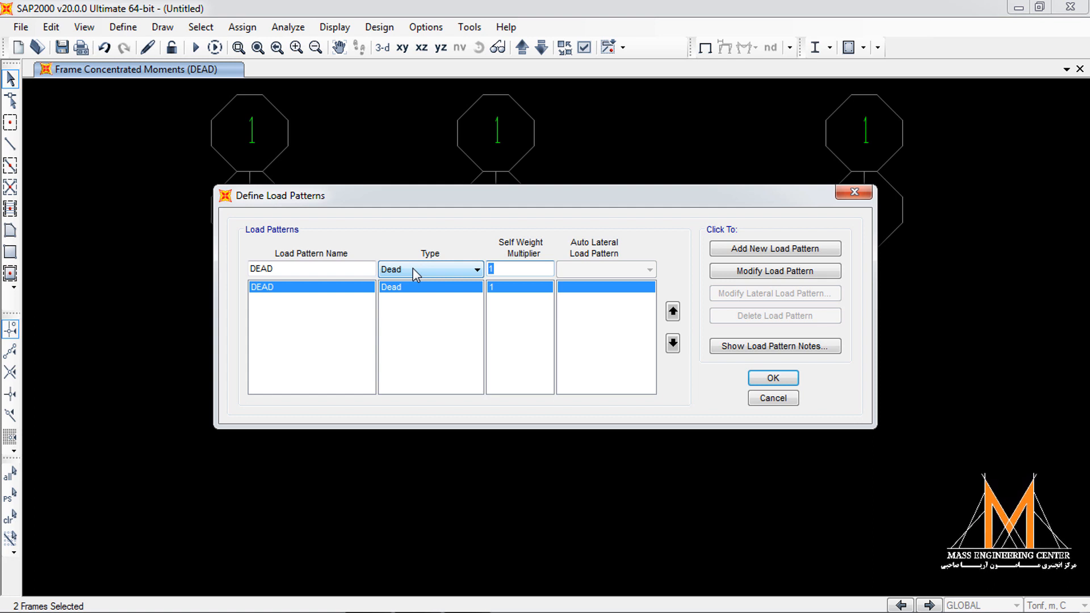
pyautogui.write('0')
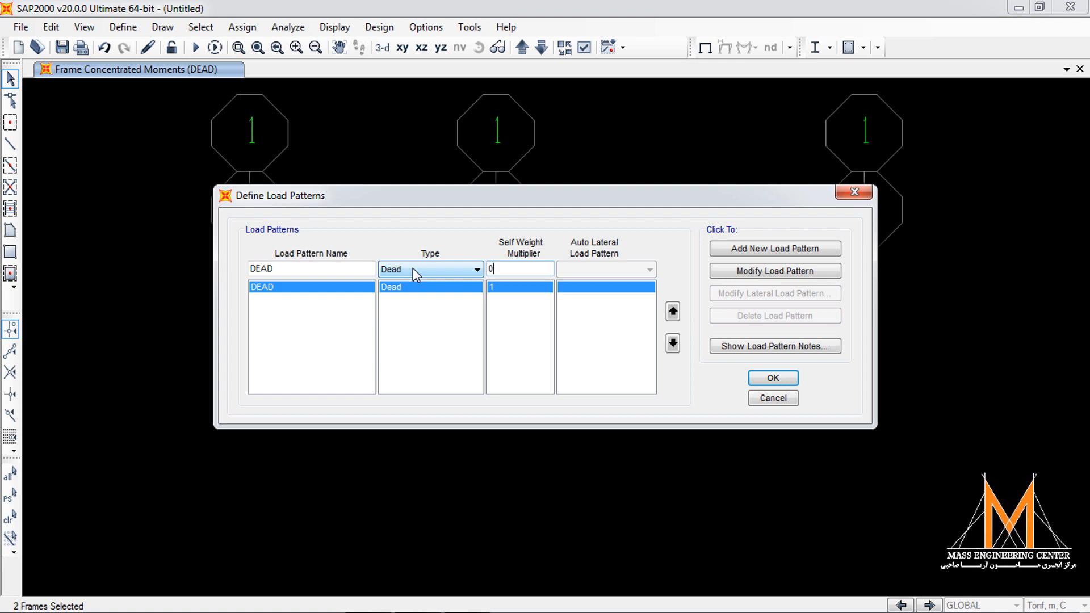
pyautogui.click(748, 273)
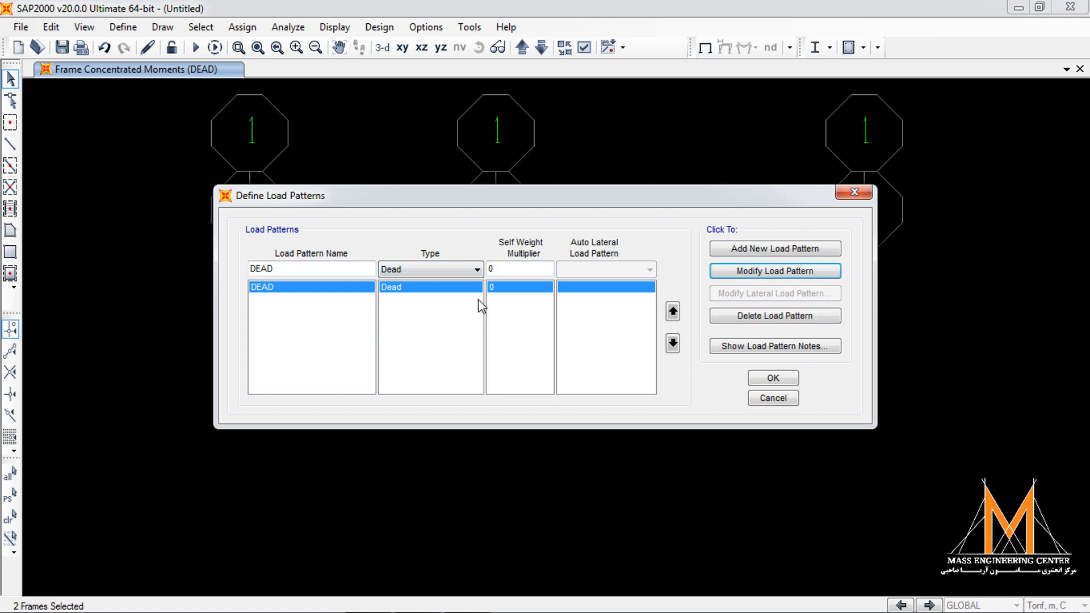
pyautogui.click(773, 378)
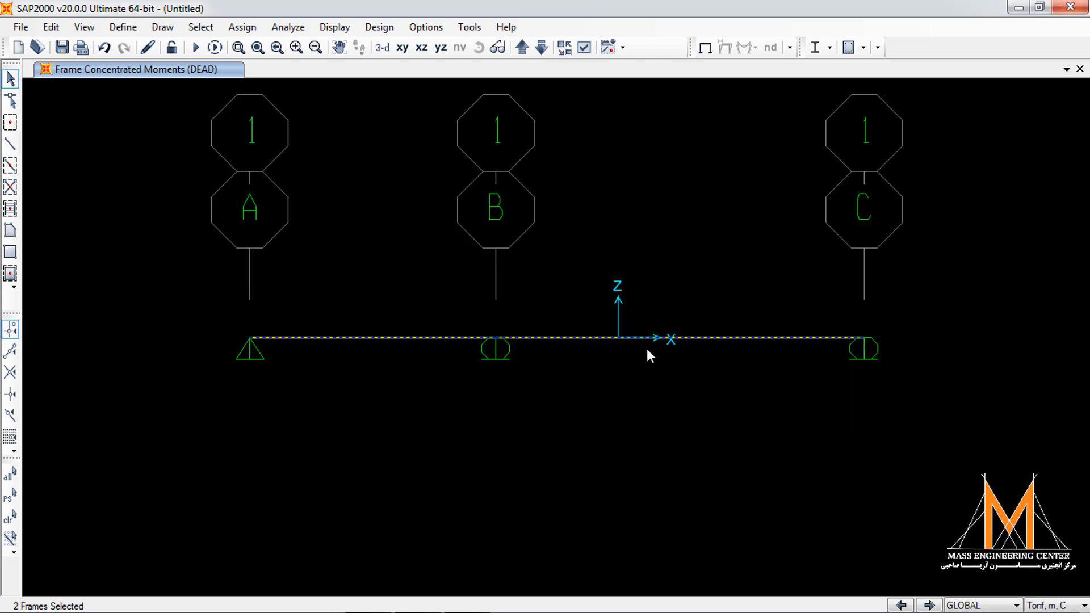
# Open the analysis options for the model and accept them
pyautogui.click(285, 28)
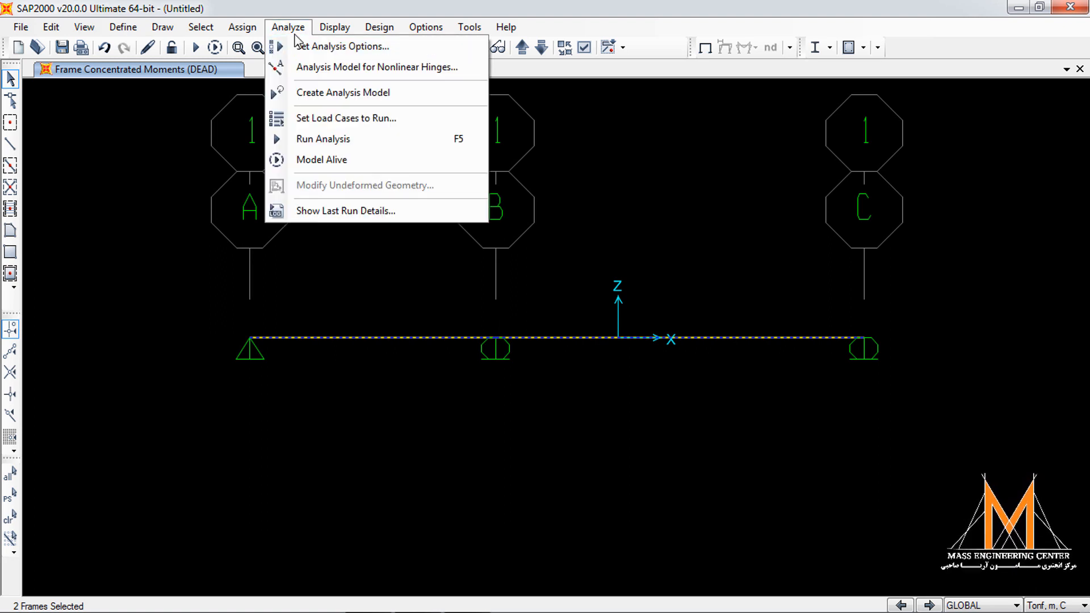
pyautogui.click(306, 47)
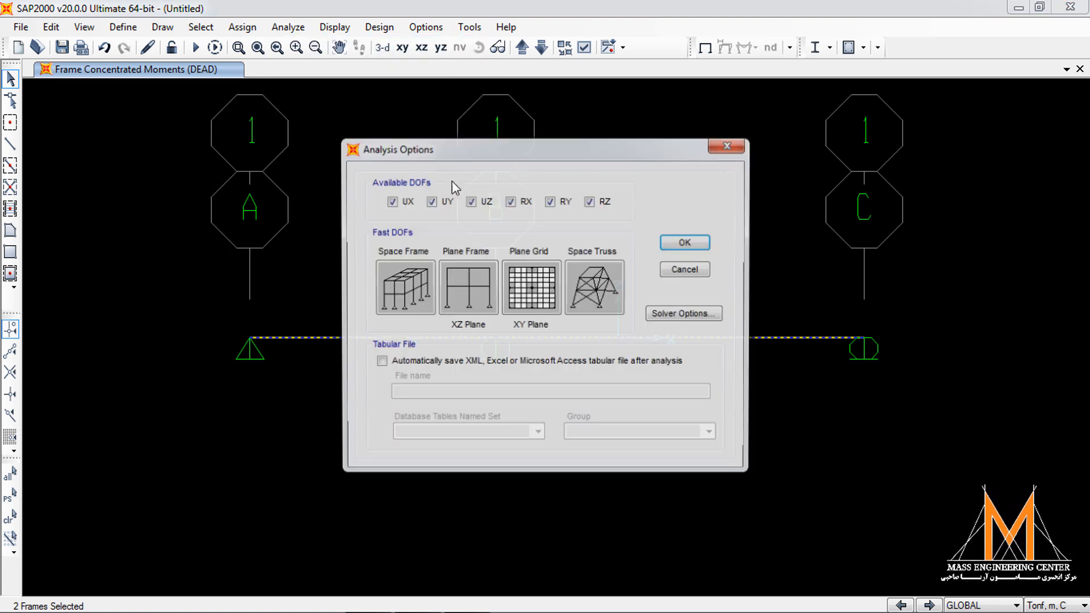
pyautogui.click(687, 242)
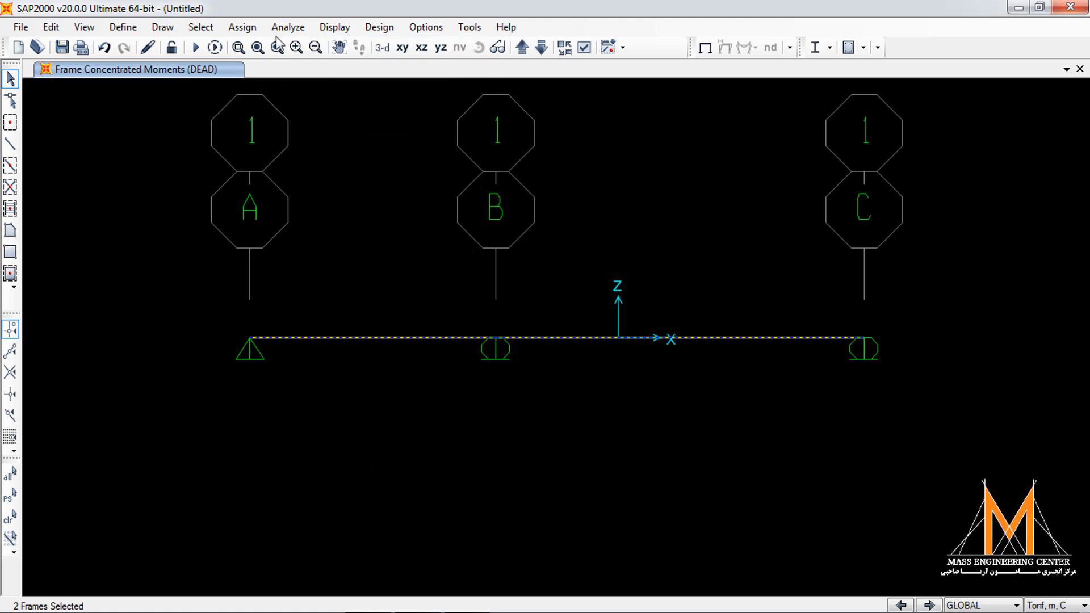
# Run the analysis for the DEAD and MODAL load cases, saving the model file as CMs
pyautogui.click(288, 27)
pyautogui.click(320, 141)
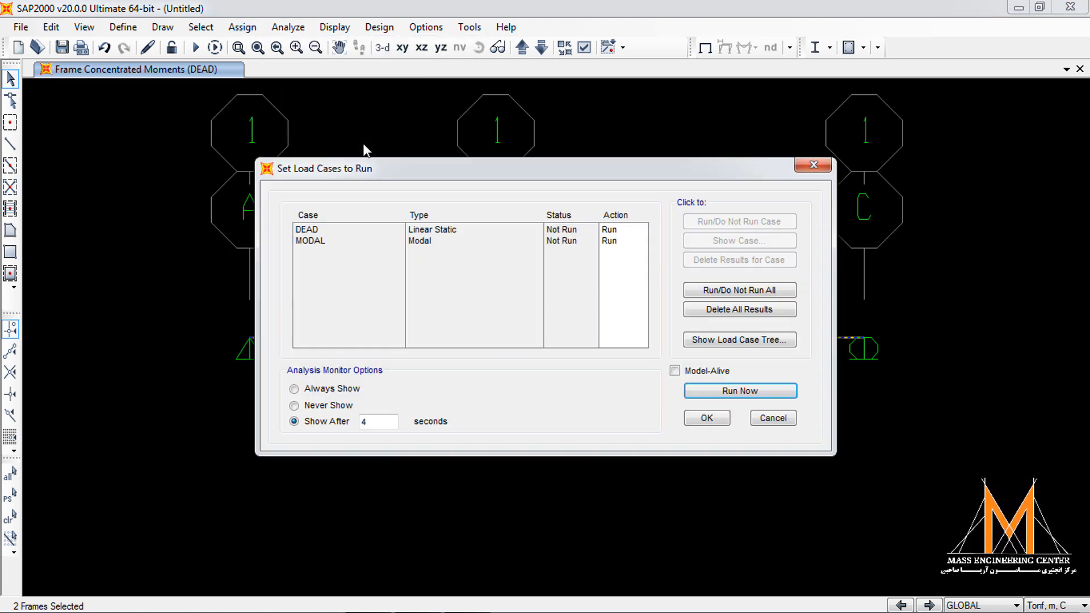
pyautogui.click(738, 392)
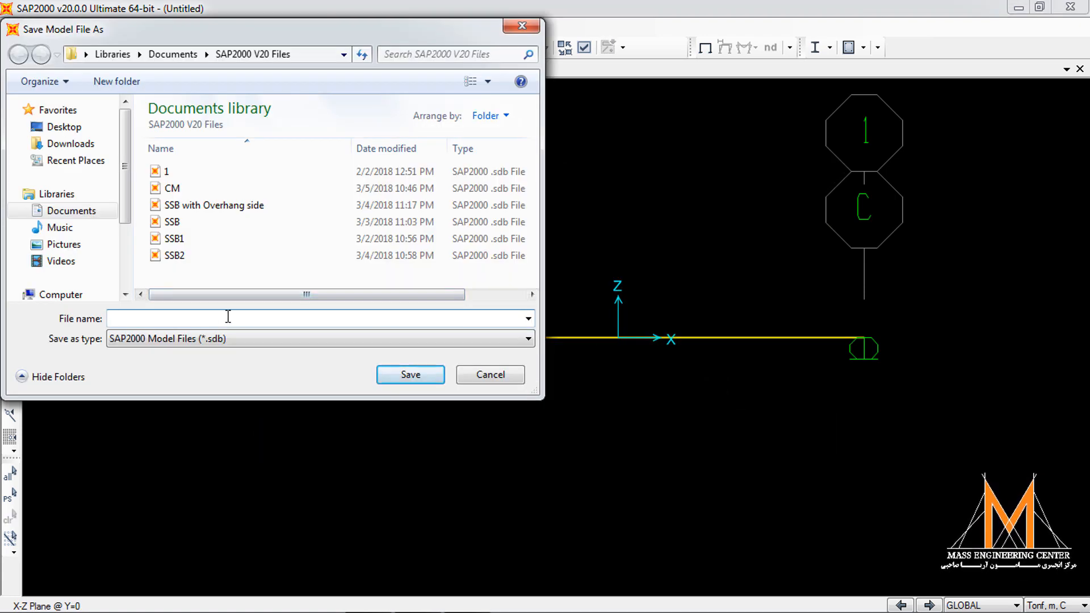
pyautogui.write('CMs')
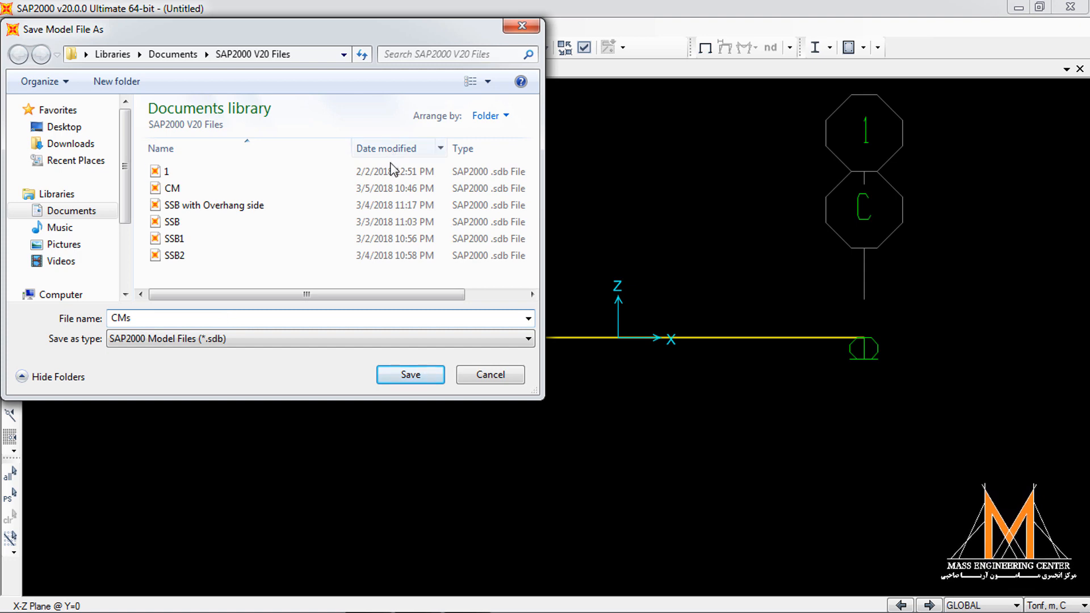
pyautogui.click(425, 375)
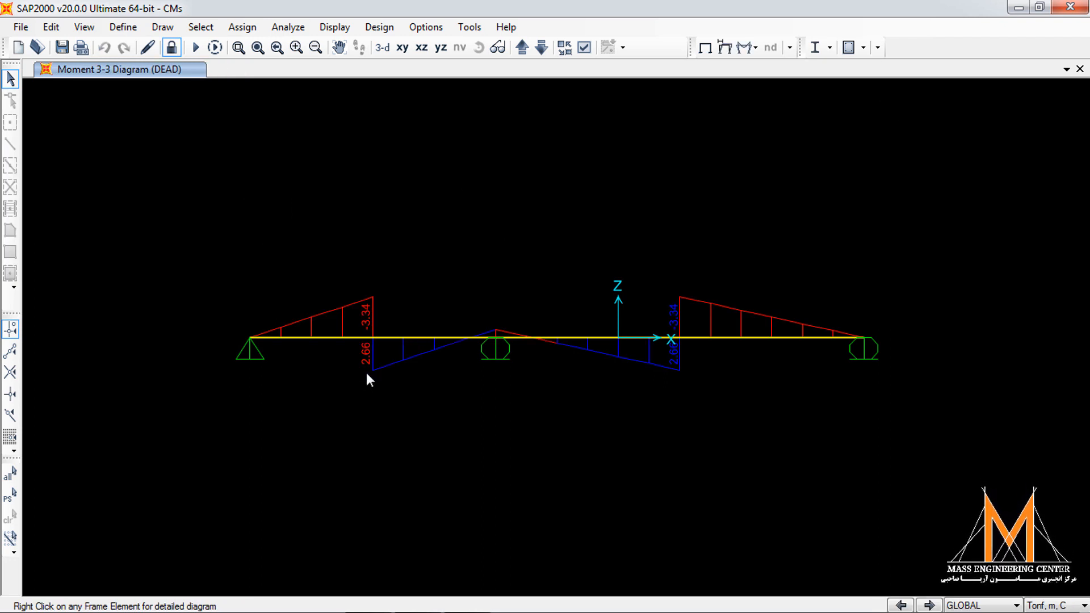
# Display the joint reactions for the DEAD case as arrows
pyautogui.moveTo(366, 340)
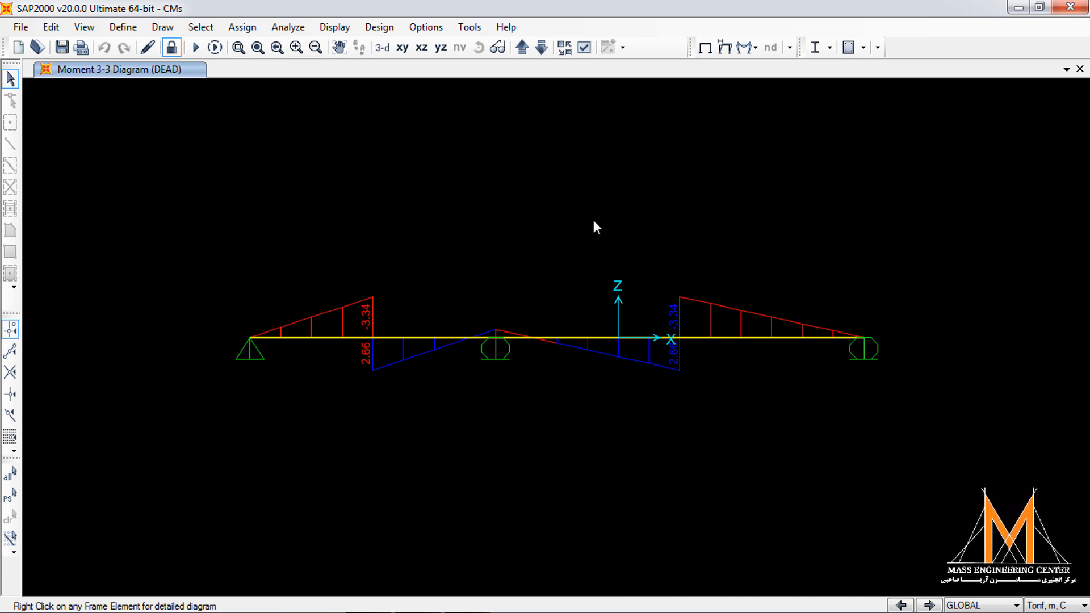
pyautogui.click(751, 49)
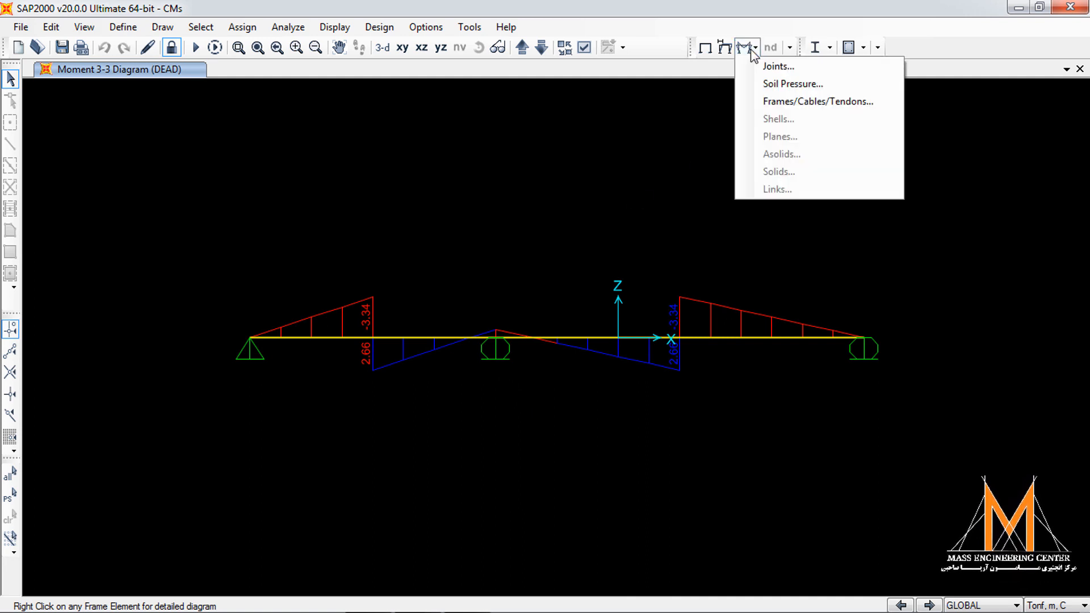
pyautogui.click(763, 68)
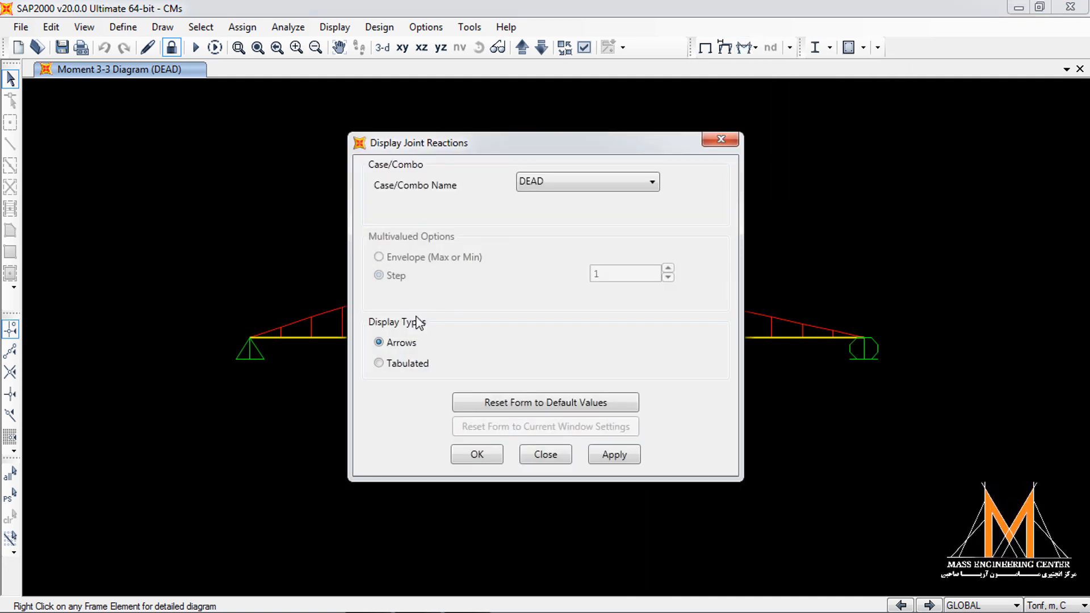
pyautogui.click(611, 453)
pyautogui.click(493, 450)
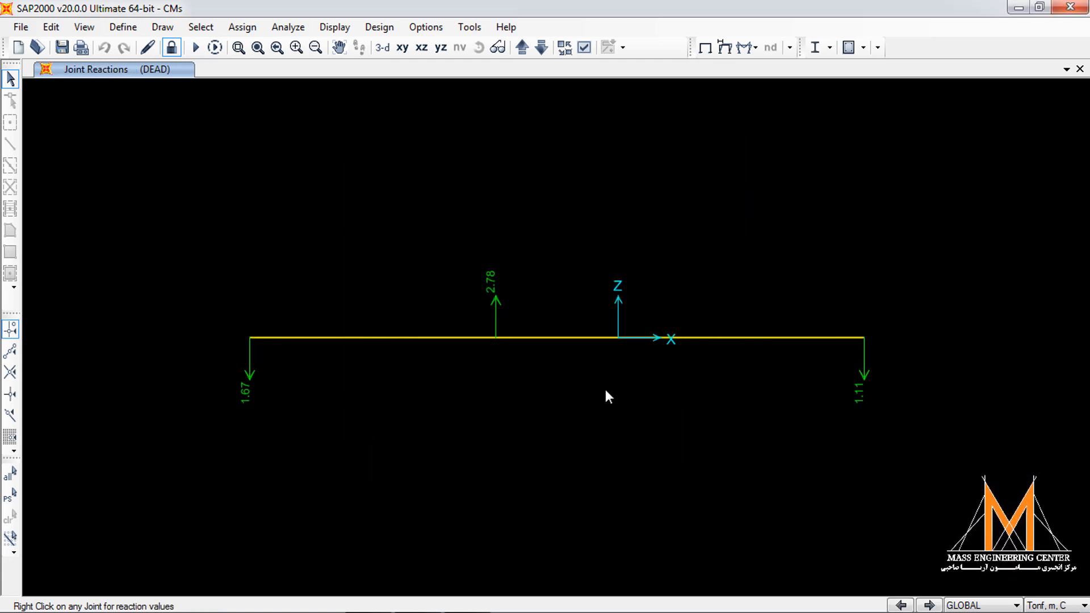
# Display the Shear 2-2 force diagram of the frames for the DEAD case with a user-defined scale of -0.05
pyautogui.click(752, 48)
pyautogui.click(778, 102)
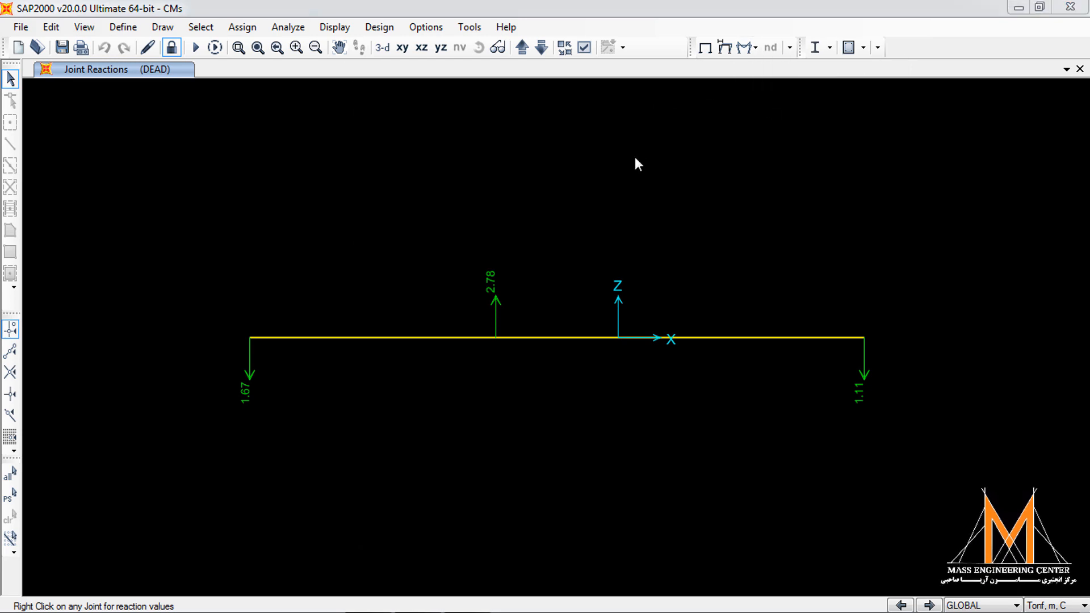
pyautogui.click(411, 320)
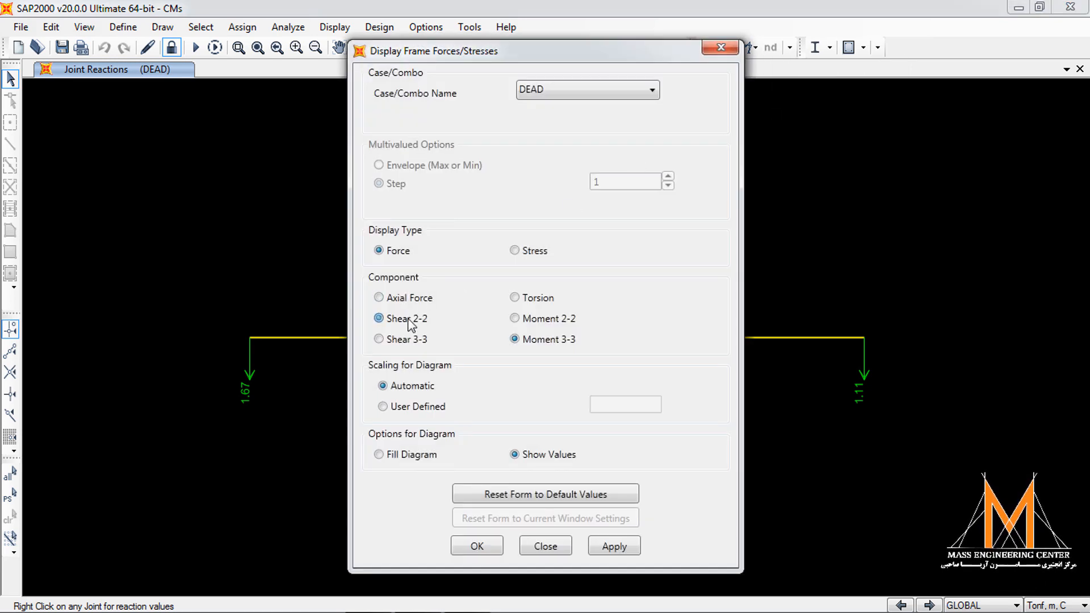
pyautogui.click(424, 412)
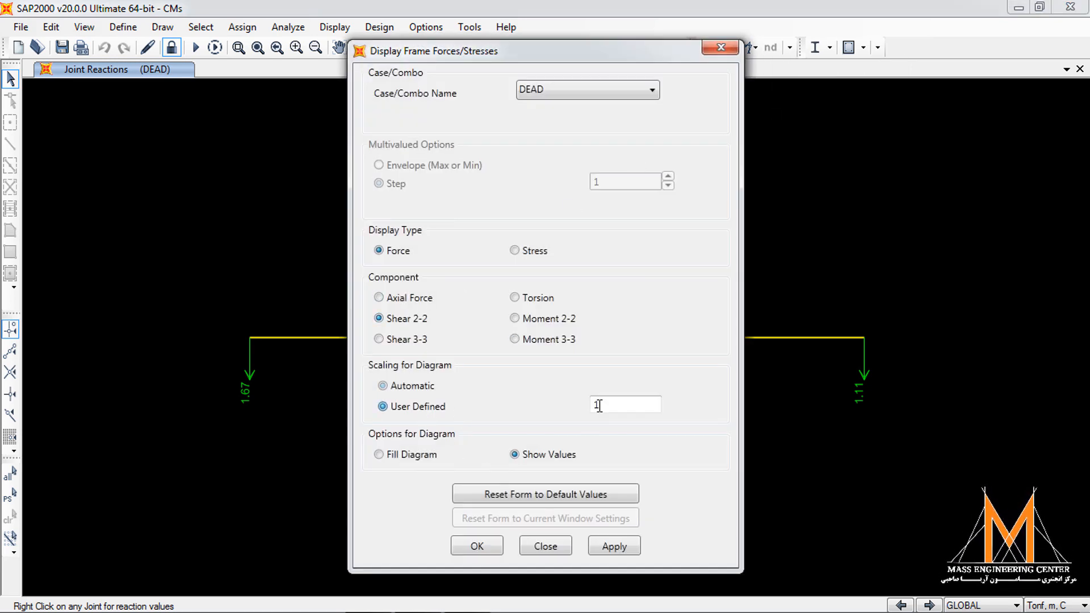
pyautogui.press('BackSpace')
pyautogui.write('-')
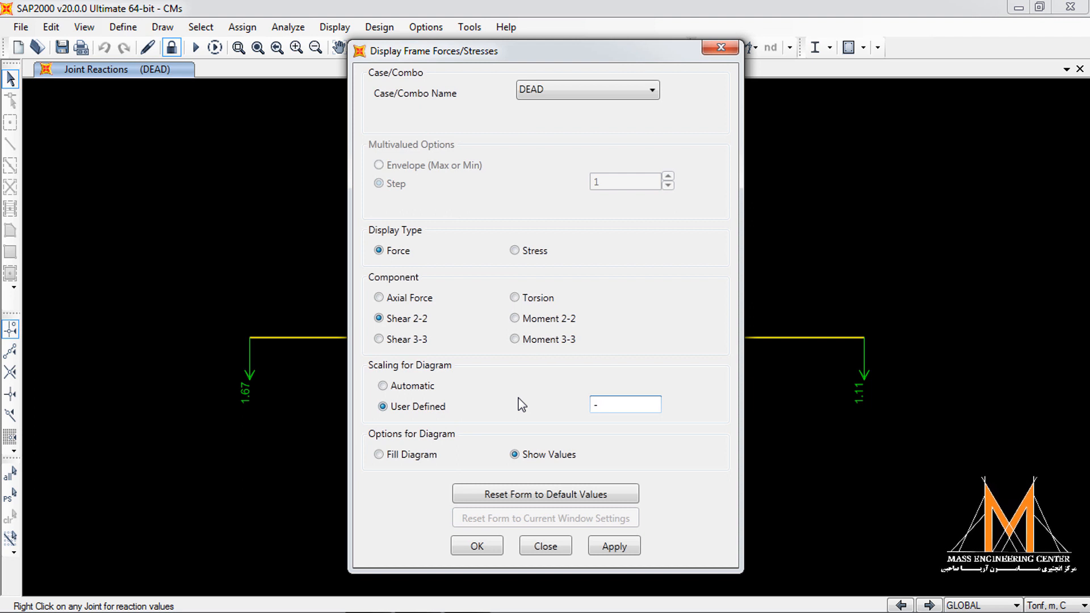
pyautogui.write('0.05')
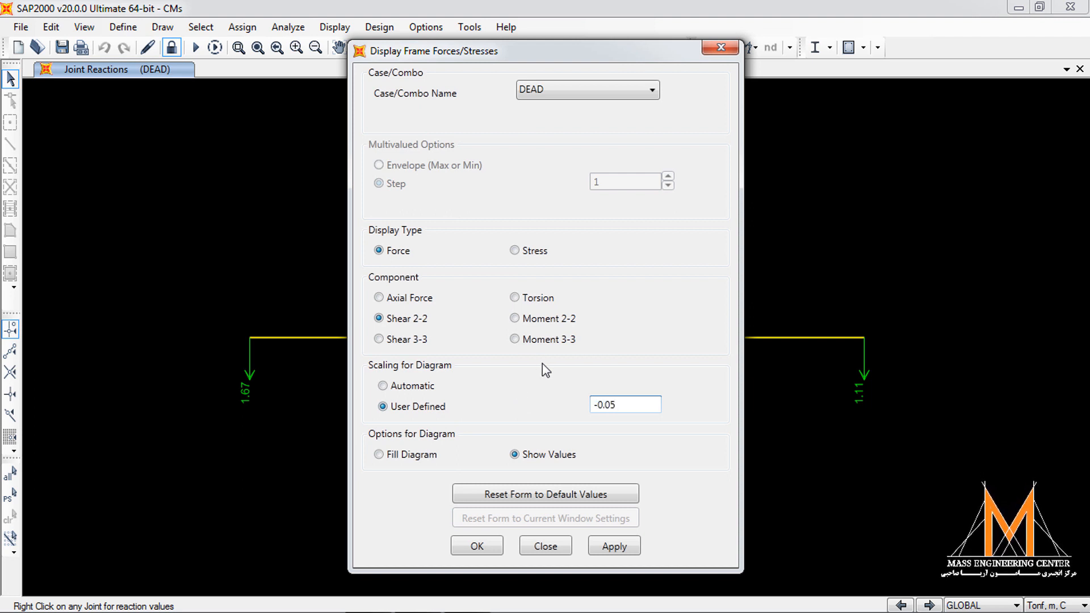
pyautogui.click(613, 546)
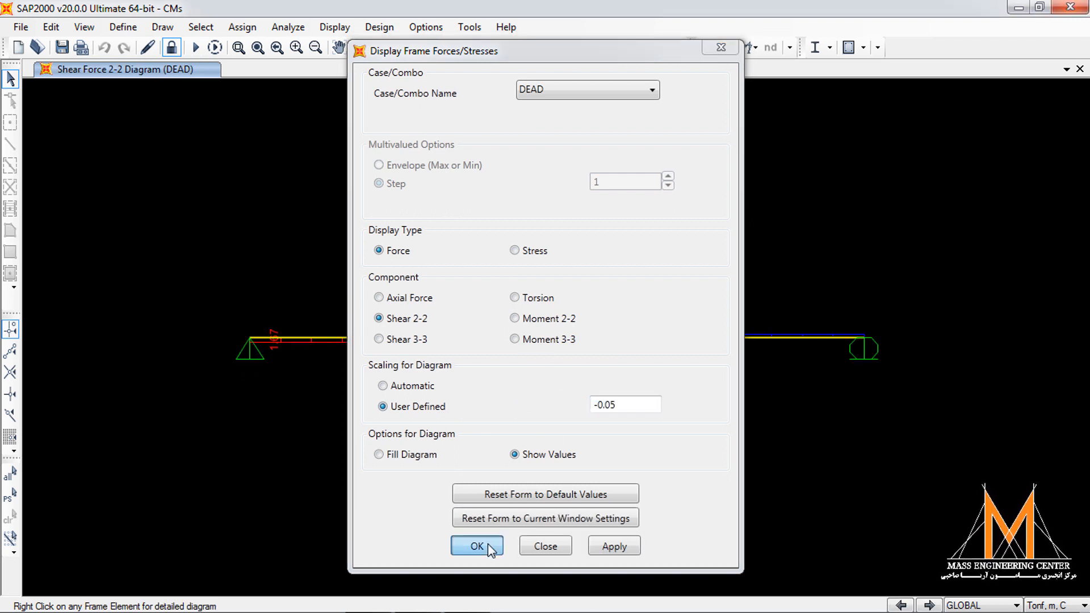
pyautogui.click(485, 547)
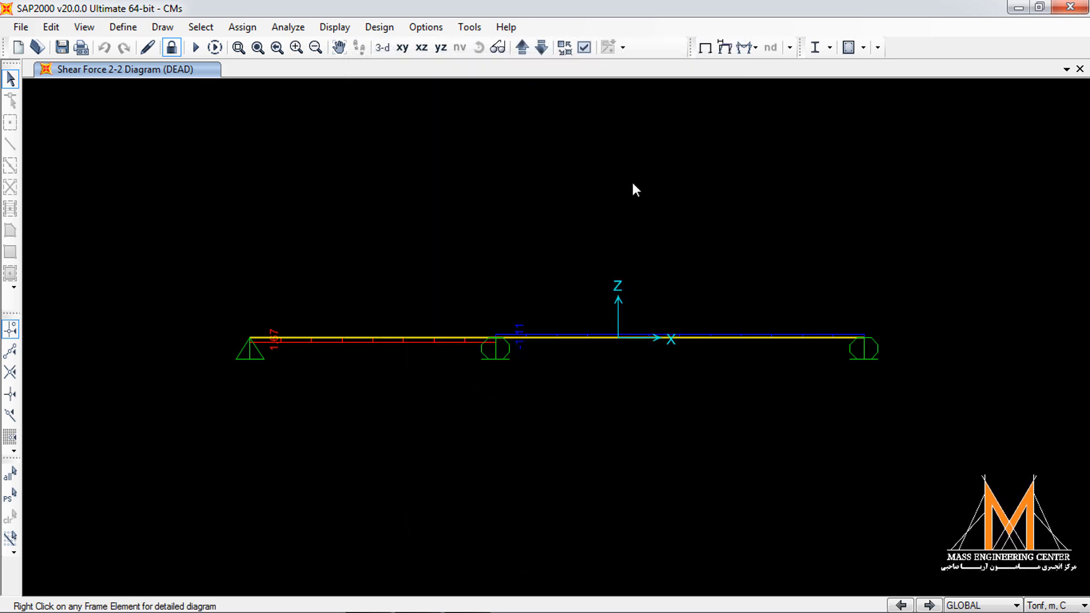
# Reopen the frame force display settings and apply a user-defined scale of -0.09 to the Shear 2-2 diagram
pyautogui.click(753, 48)
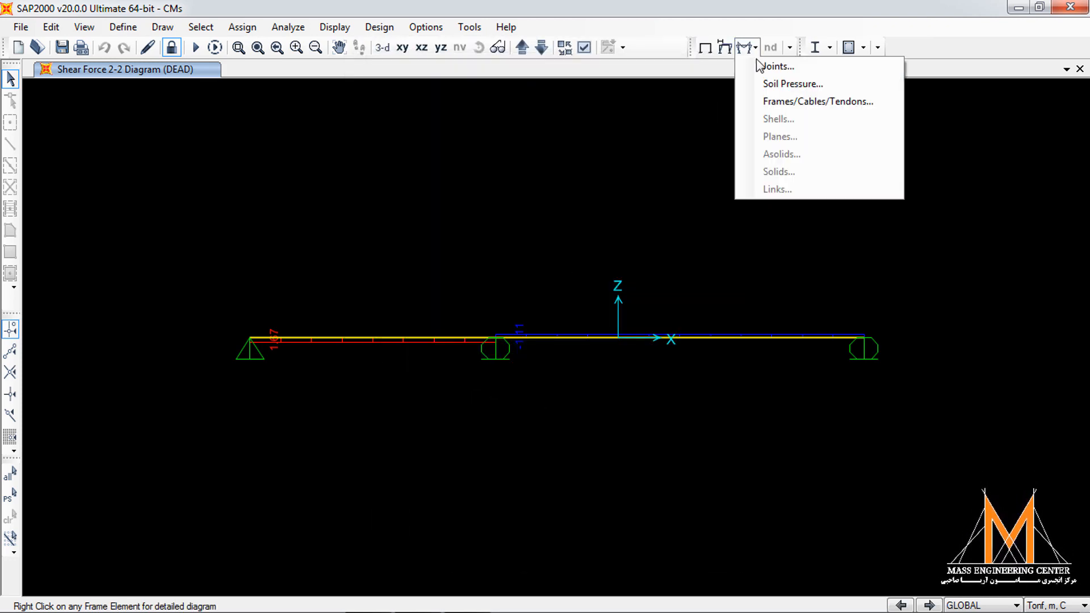
pyautogui.click(789, 102)
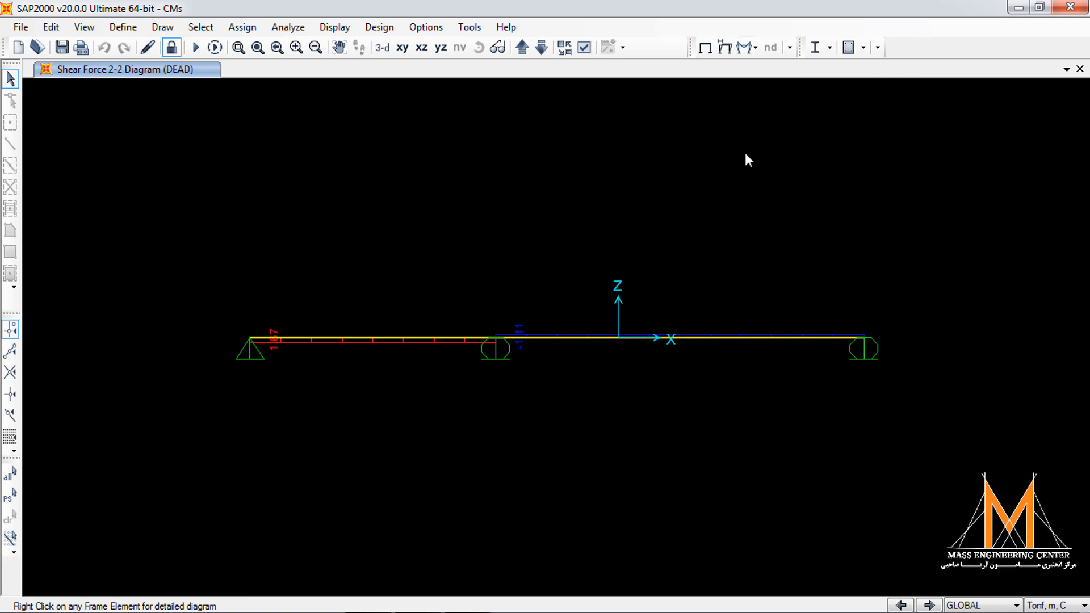
pyautogui.moveTo(616, 406)
pyautogui.mouseDown()
pyautogui.moveTo(545, 406)
pyautogui.moveTo(611, 398)
pyautogui.mouseUp()
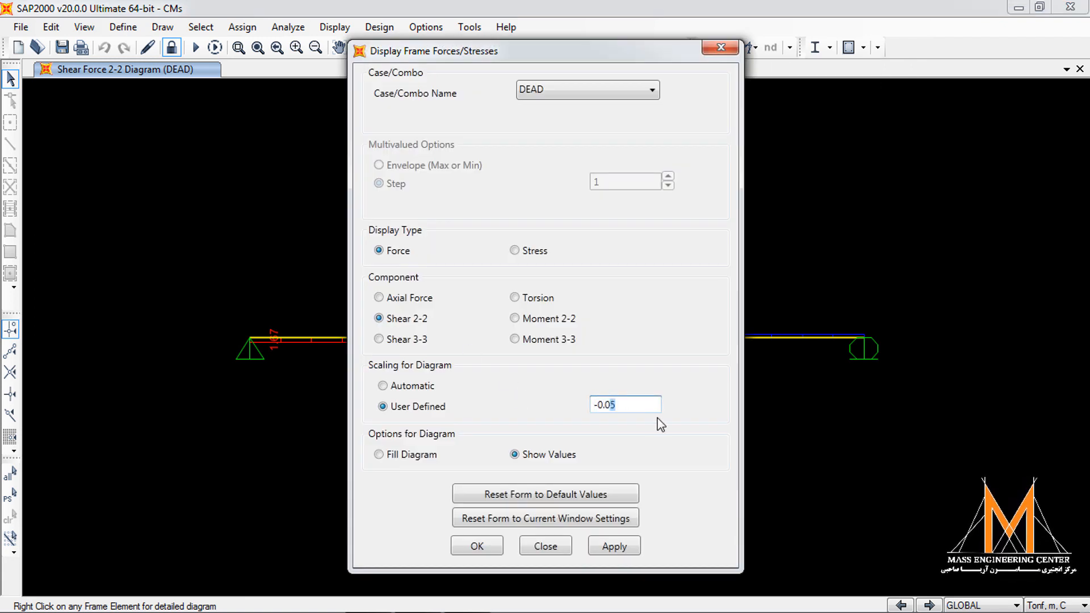
pyautogui.write('9')
pyautogui.click(638, 545)
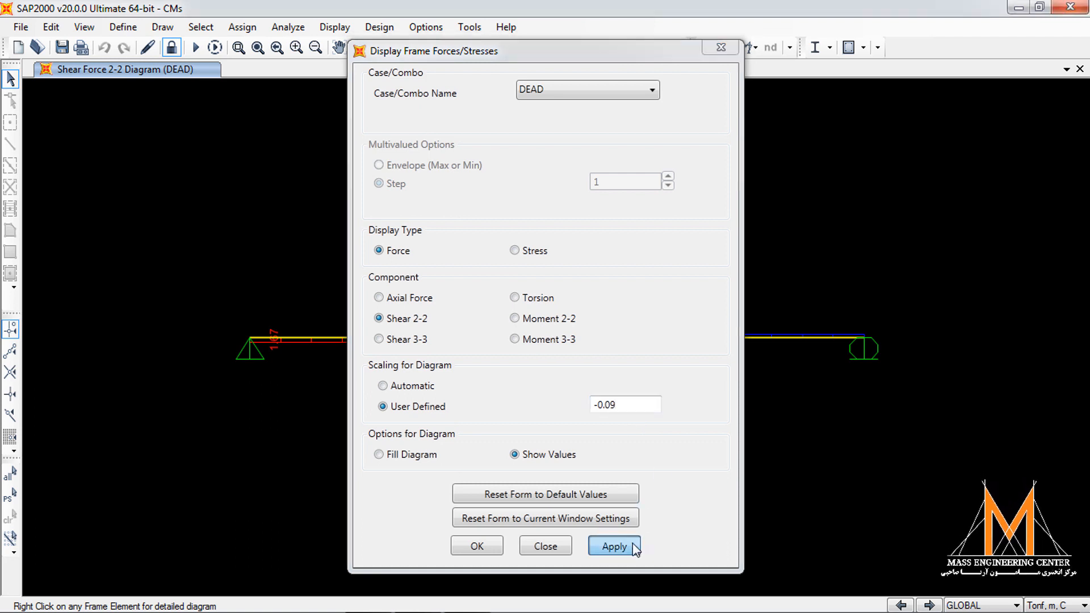
# Set the Shear 2-2 diagram's user-defined scale to -0.5 and accept the display settings
pyautogui.moveTo(625, 401); pyautogui.dragTo(605, 404)
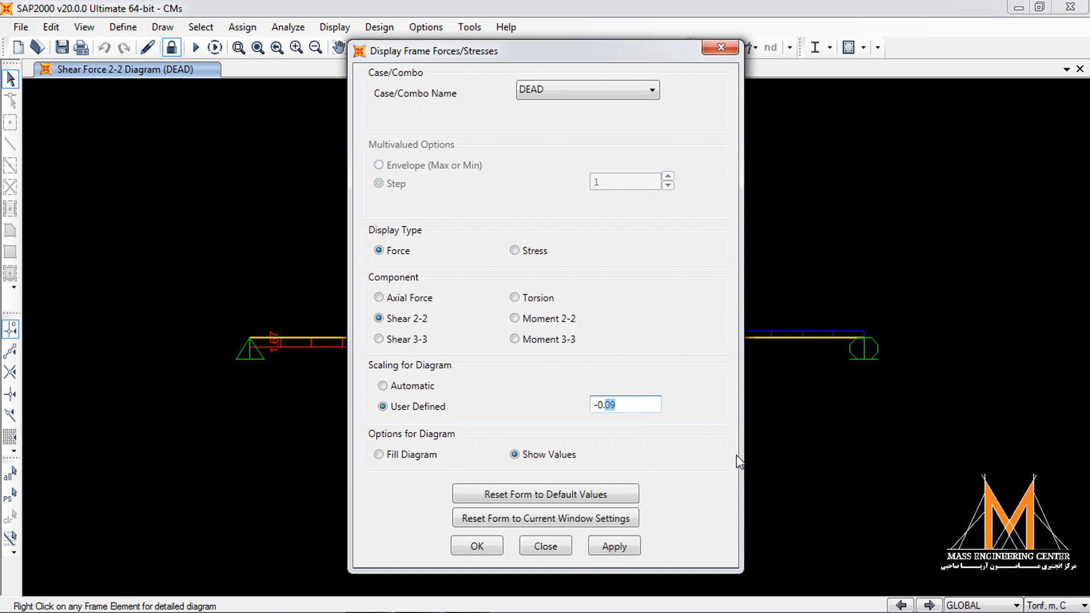
pyautogui.write('5')
pyautogui.click(609, 546)
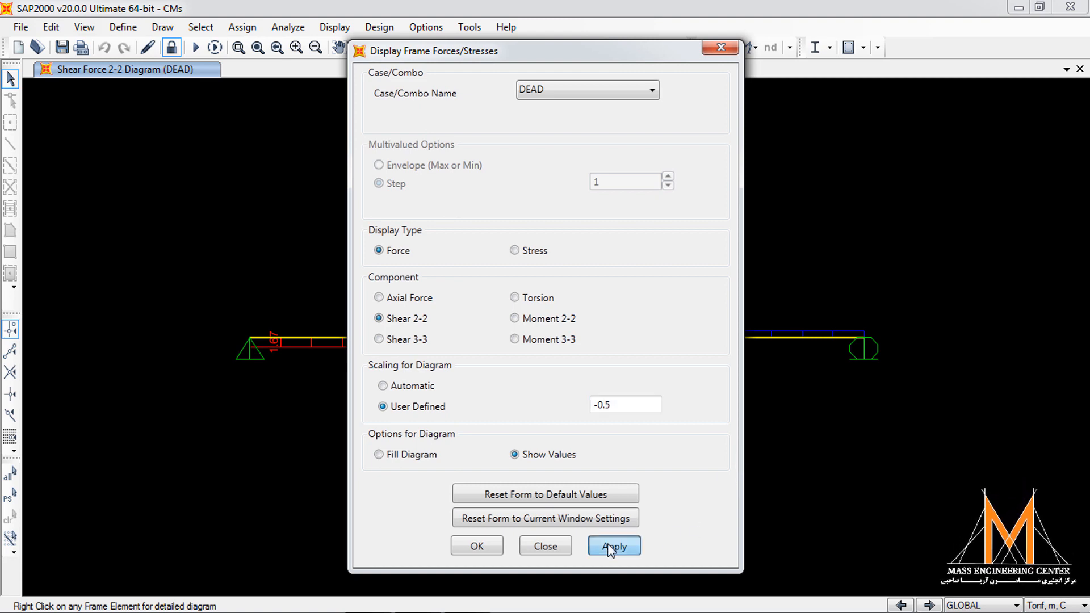
pyautogui.click(488, 546)
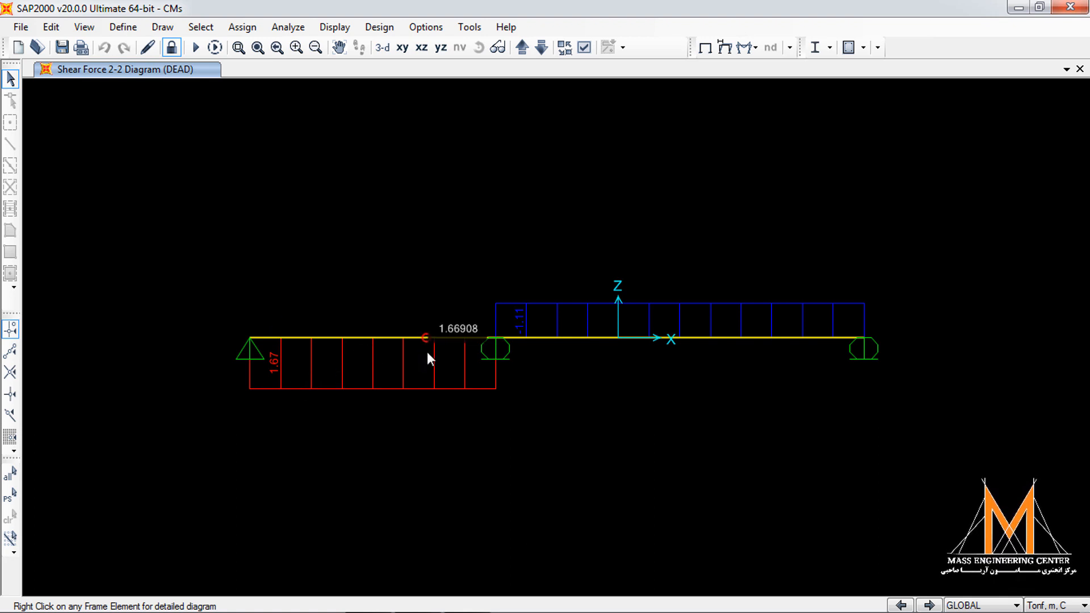
# Display the axial force diagram of the frames for the DEAD case
pyautogui.click(745, 47)
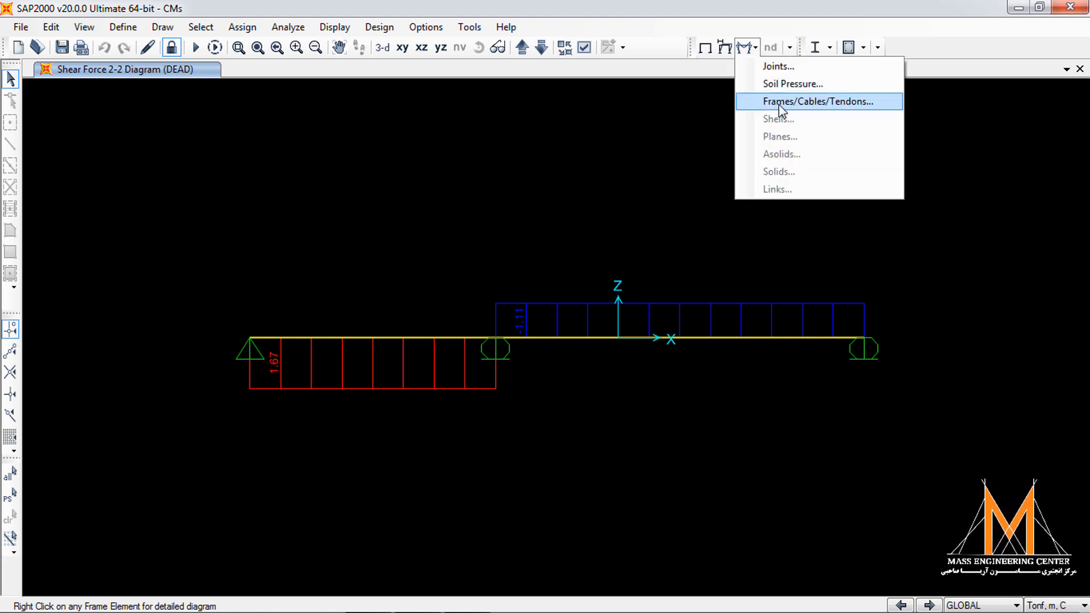
pyautogui.click(781, 102)
pyautogui.click(415, 298)
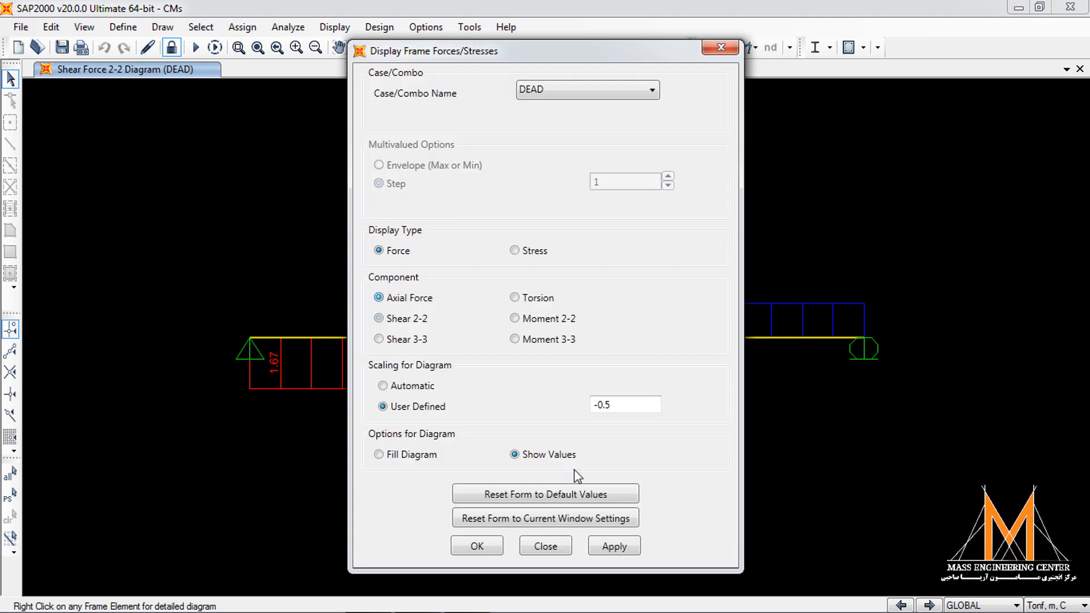
pyautogui.click(613, 546)
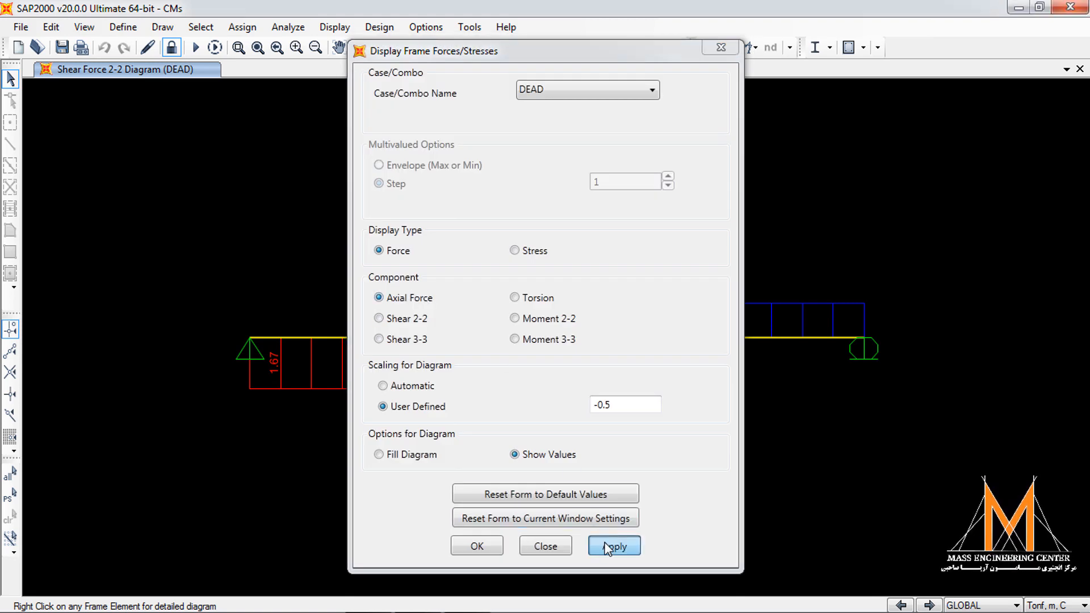
pyautogui.click(493, 546)
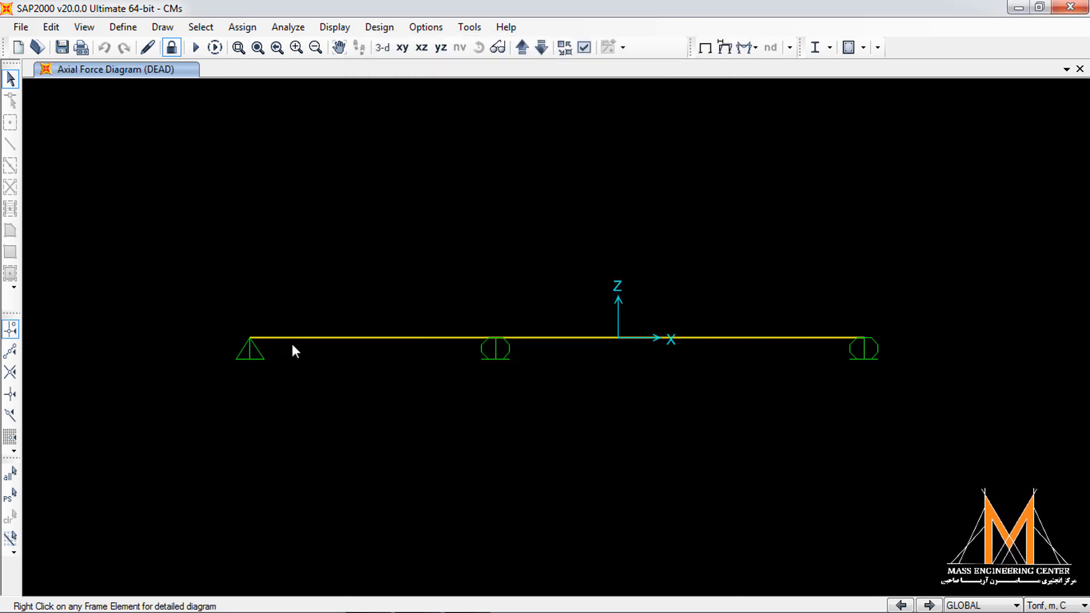